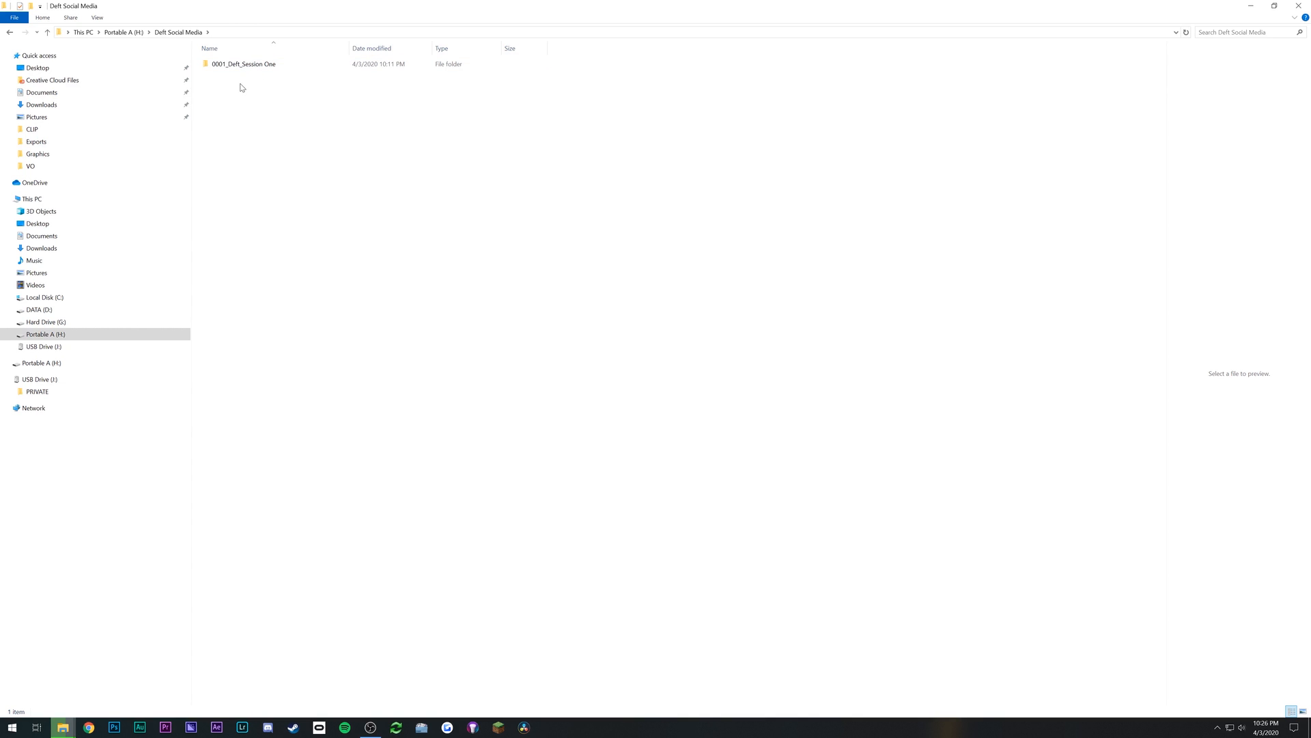
Open the 0001_Deft_Session One folder and look at the subfolders inside its Audio folder
double_click(247, 65)
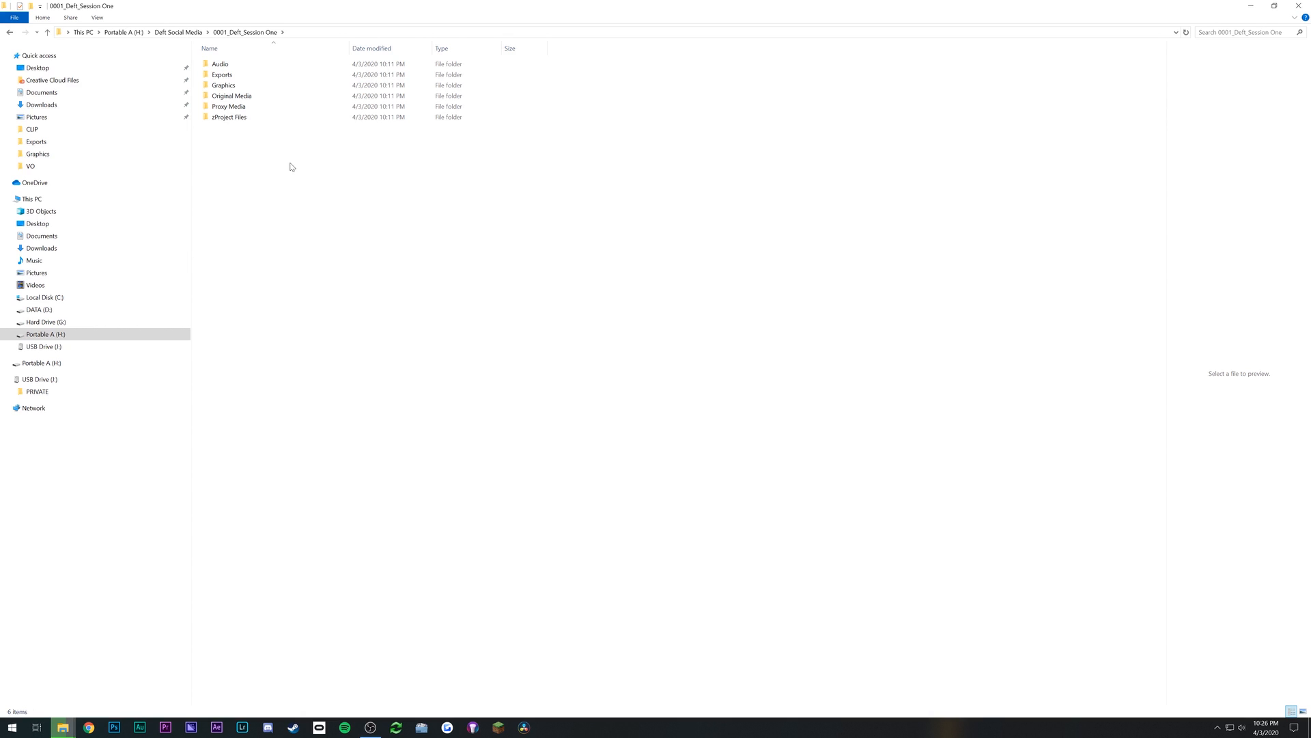
double_click(237, 65)
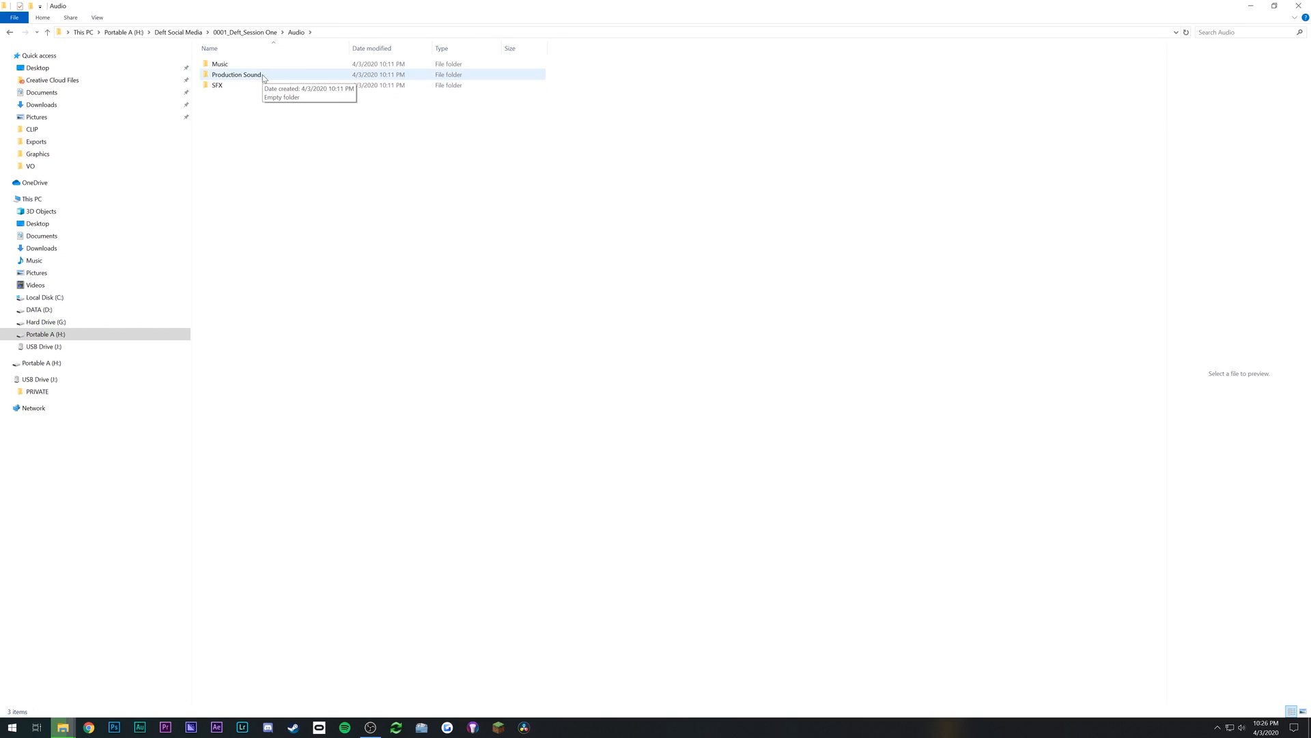
key("alt+Left")
Inspect the Exports folder with its zPrior subfolder and the Graphics folder, returning to the session folder
double_click(288, 77)
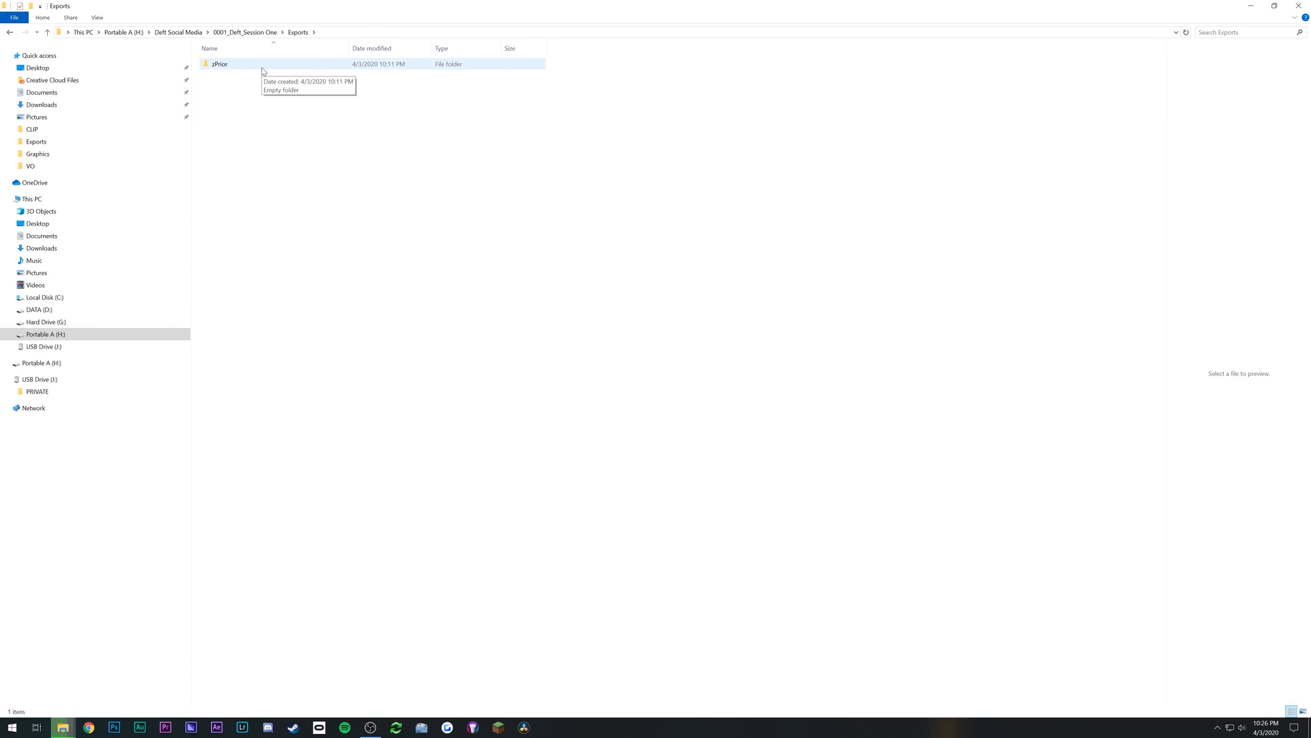
left_click_drag(201, 93, 345, 112)
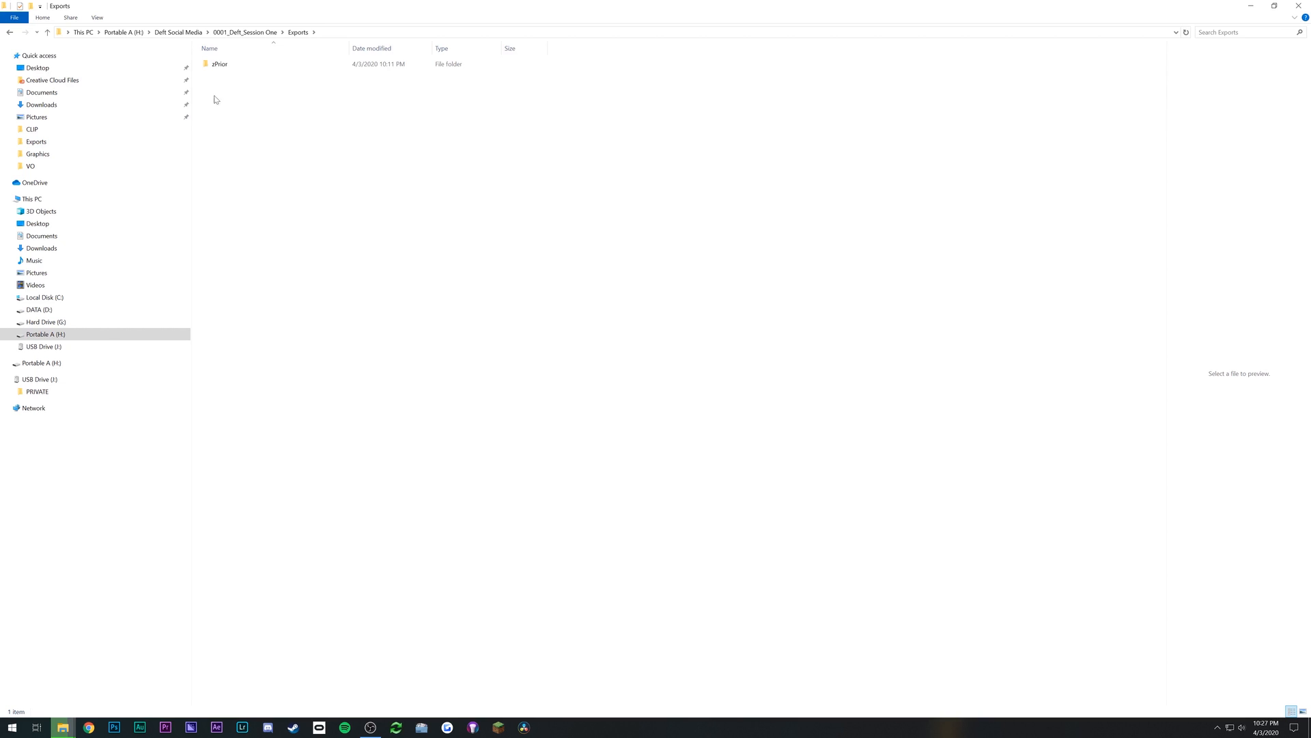
double_click(213, 64)
key("alt+Left")
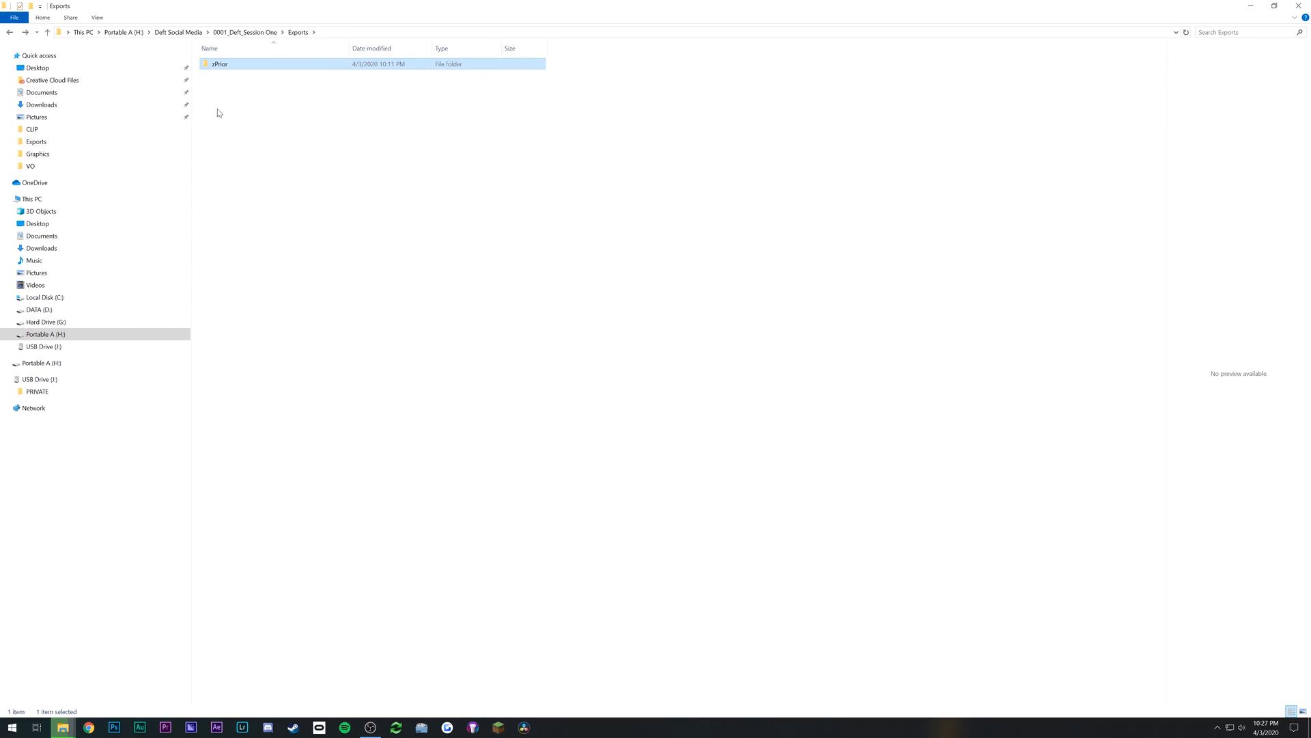
left_click(265, 149)
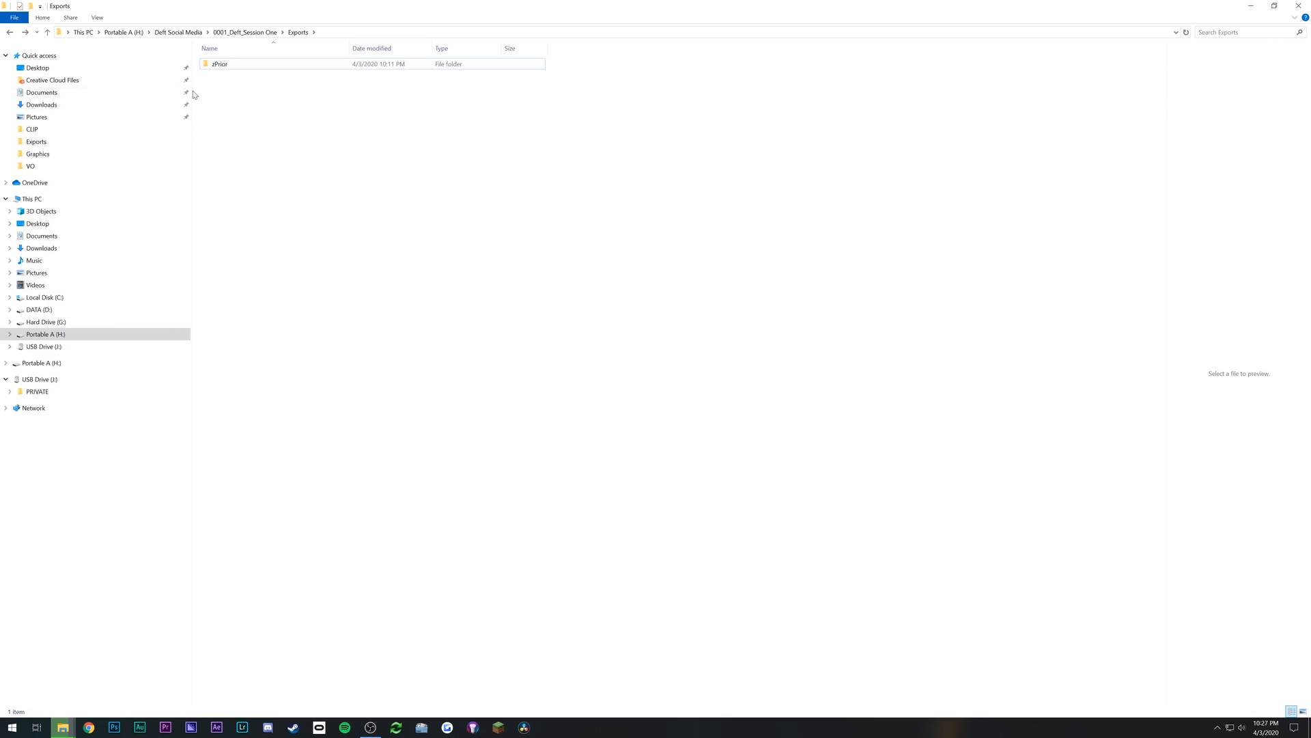
key("alt+Up")
double_click(284, 87)
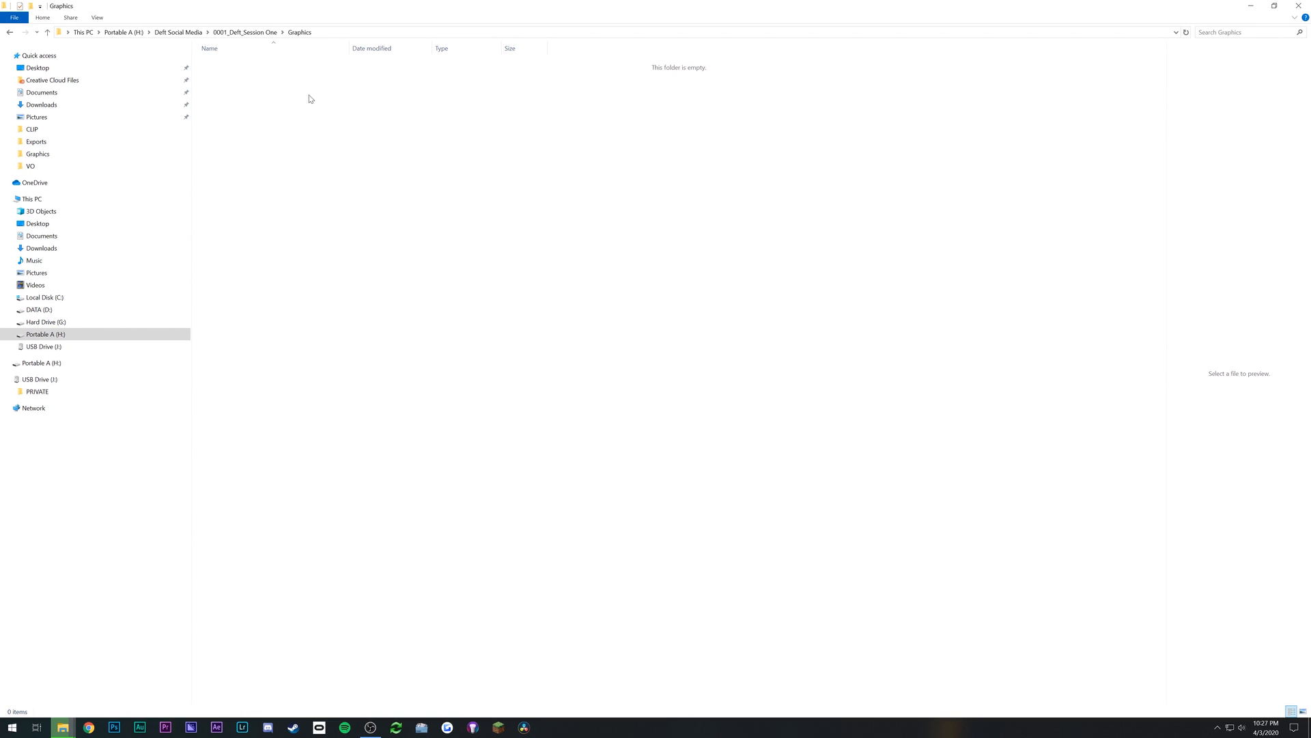
key("alt+Left")
Browse Original Media through Week One, 2020-04-03 and Cam A (Sony A6300) XM down to the A001 card folder
left_click(265, 97)
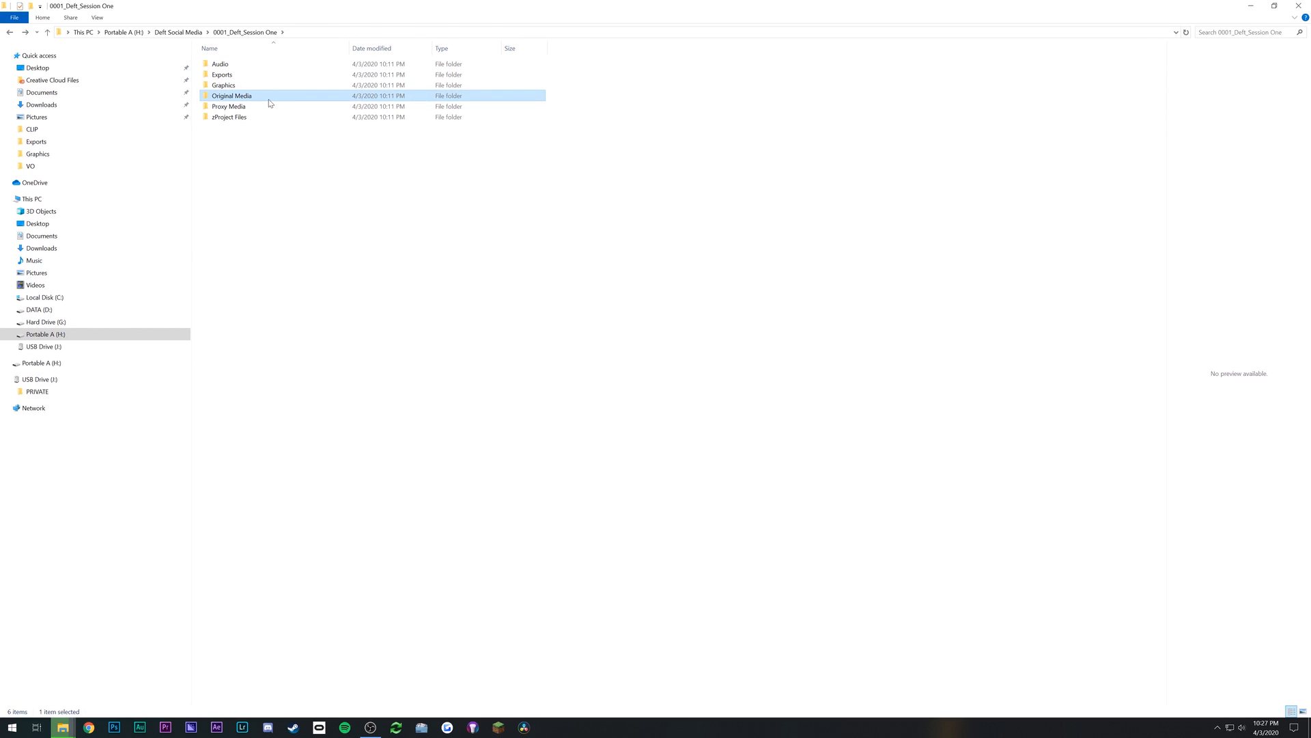
double_click(269, 101)
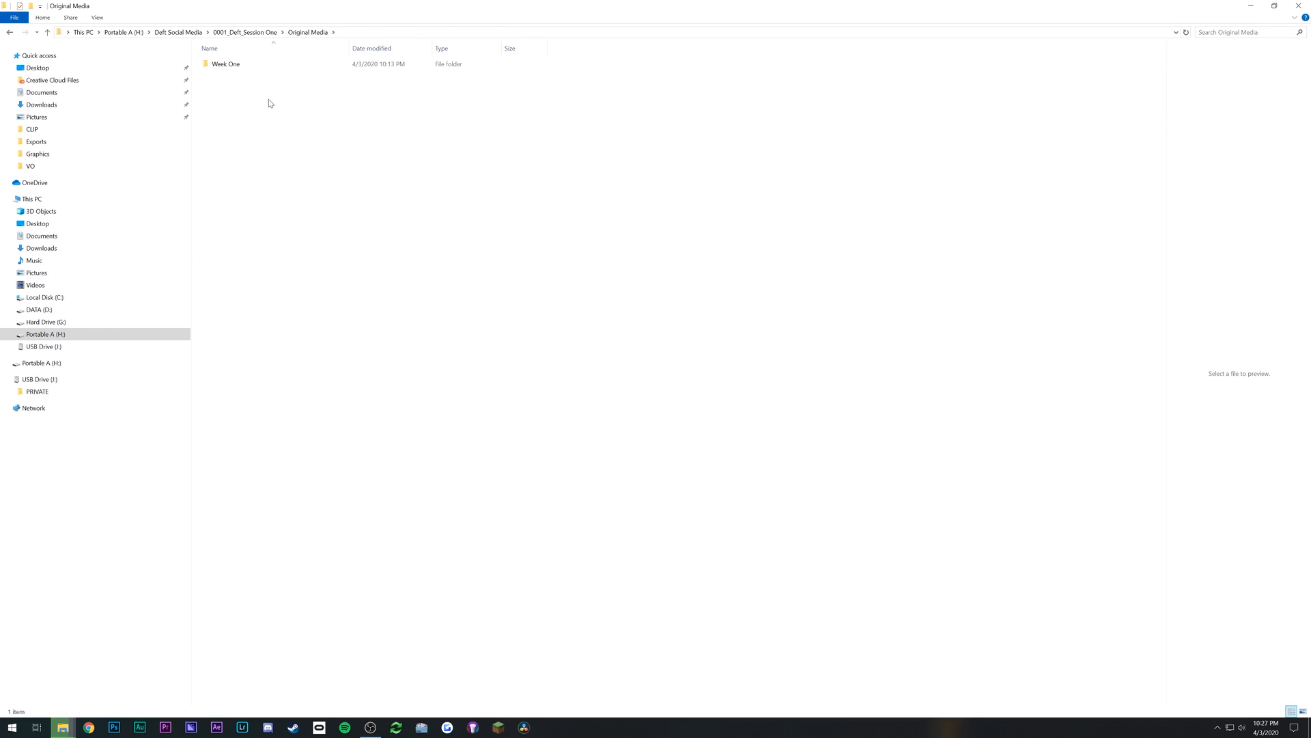
double_click(235, 66)
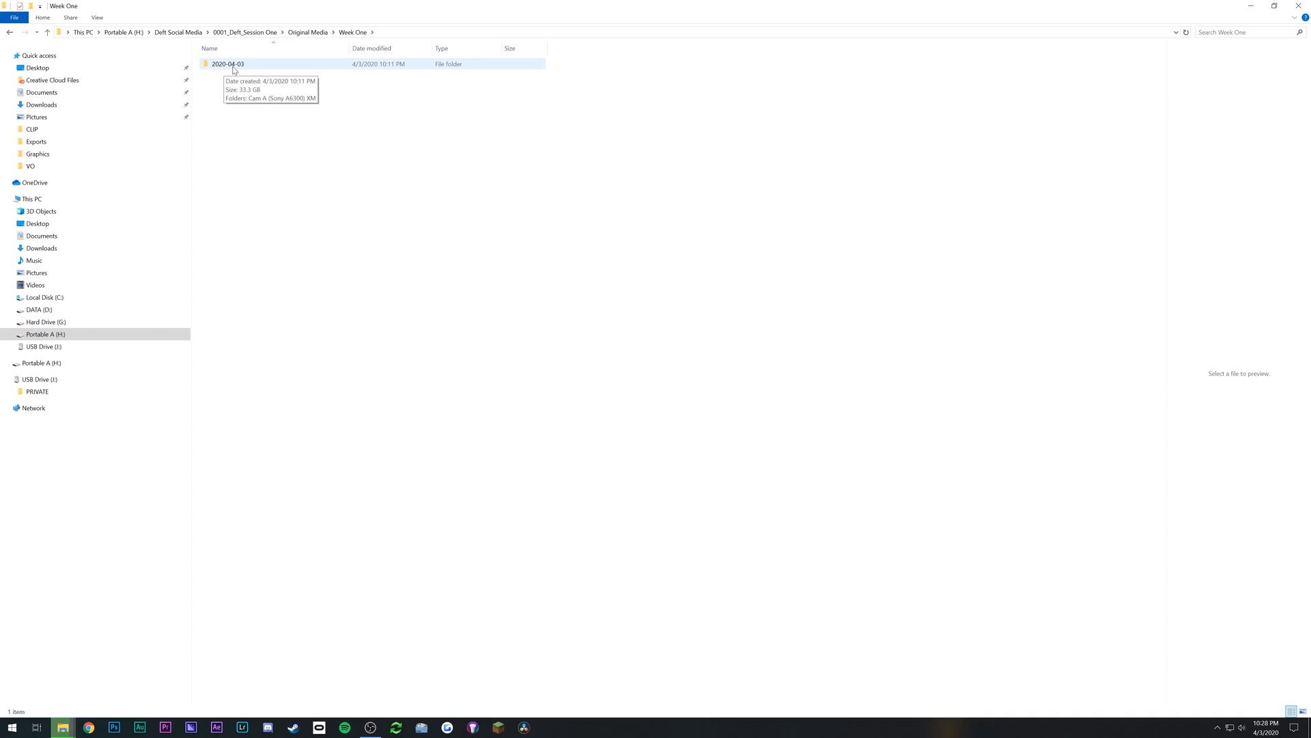
double_click(234, 68)
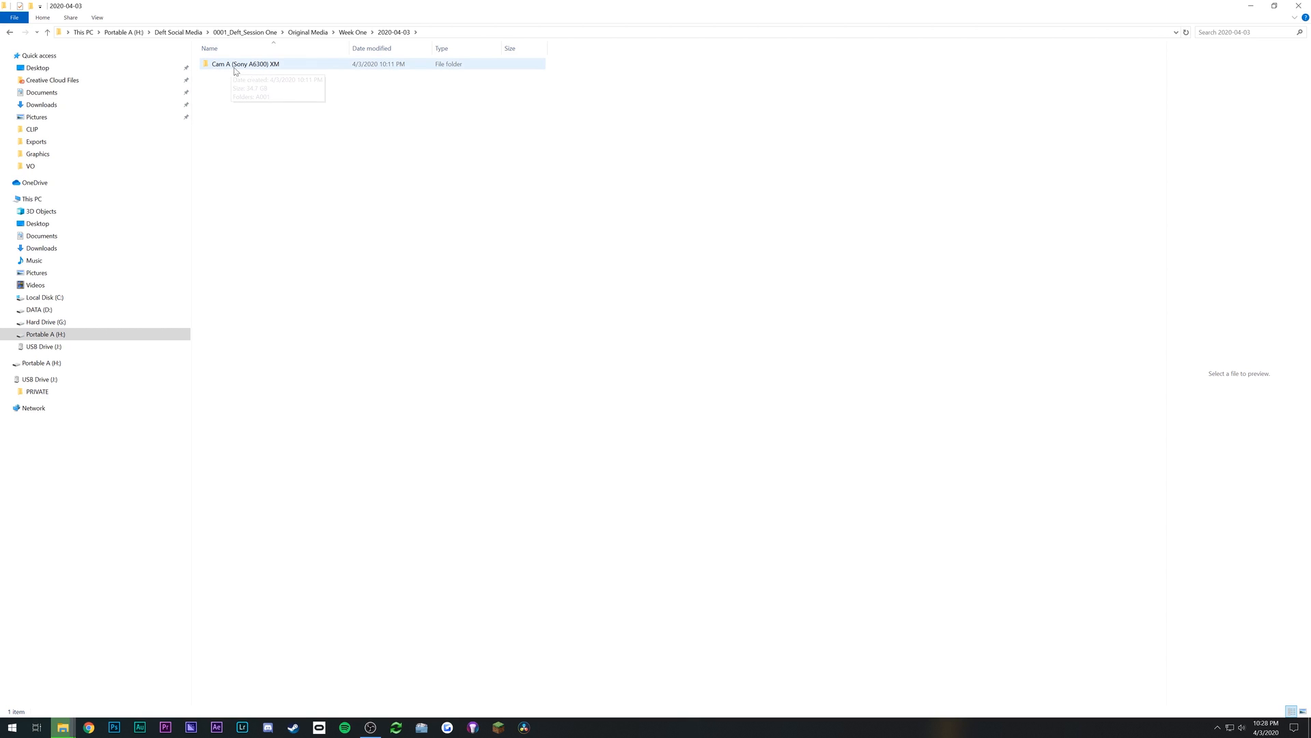
double_click(296, 68)
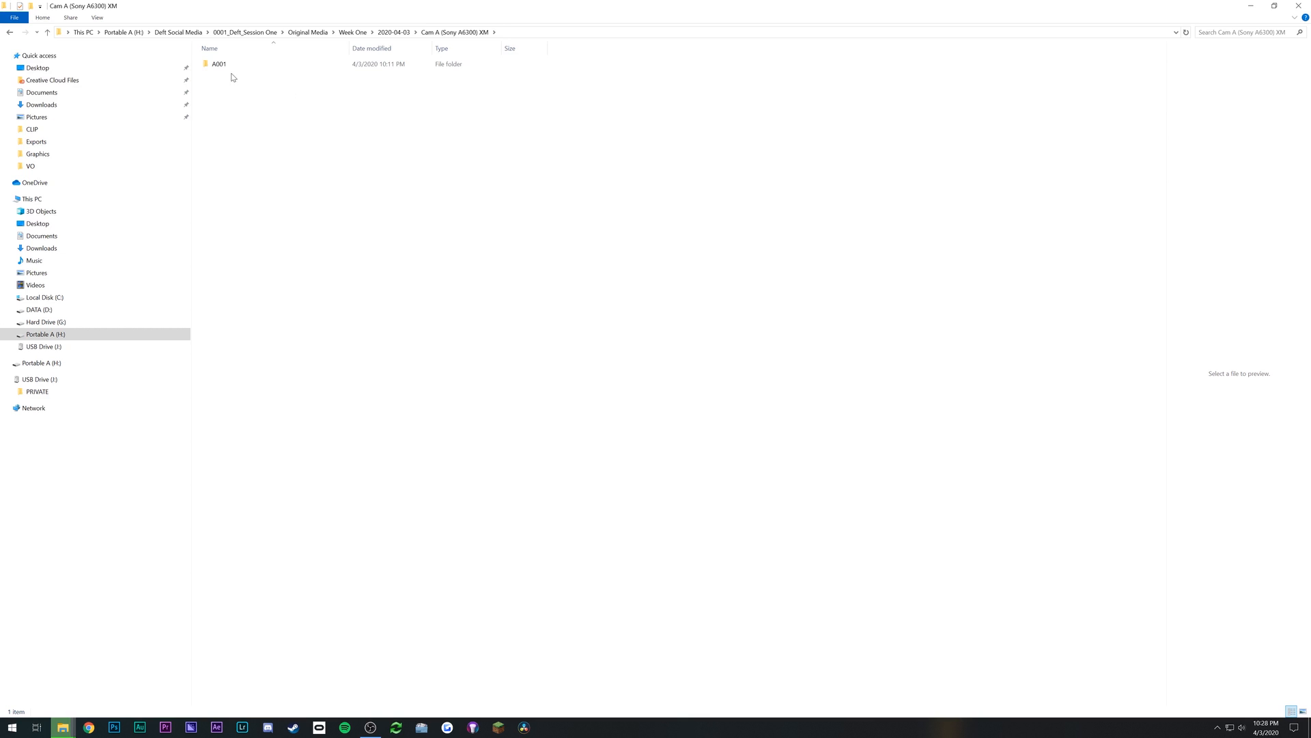
key("alt+Left")
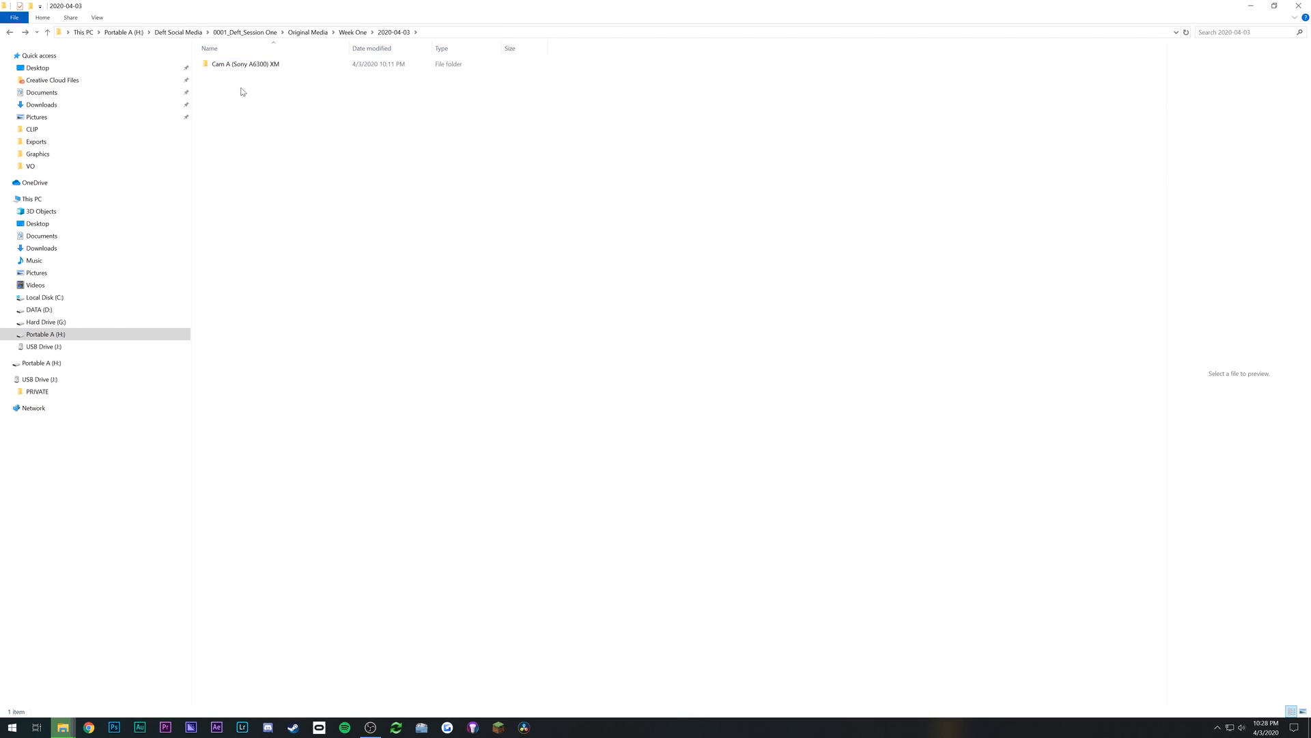
key("alt+Right")
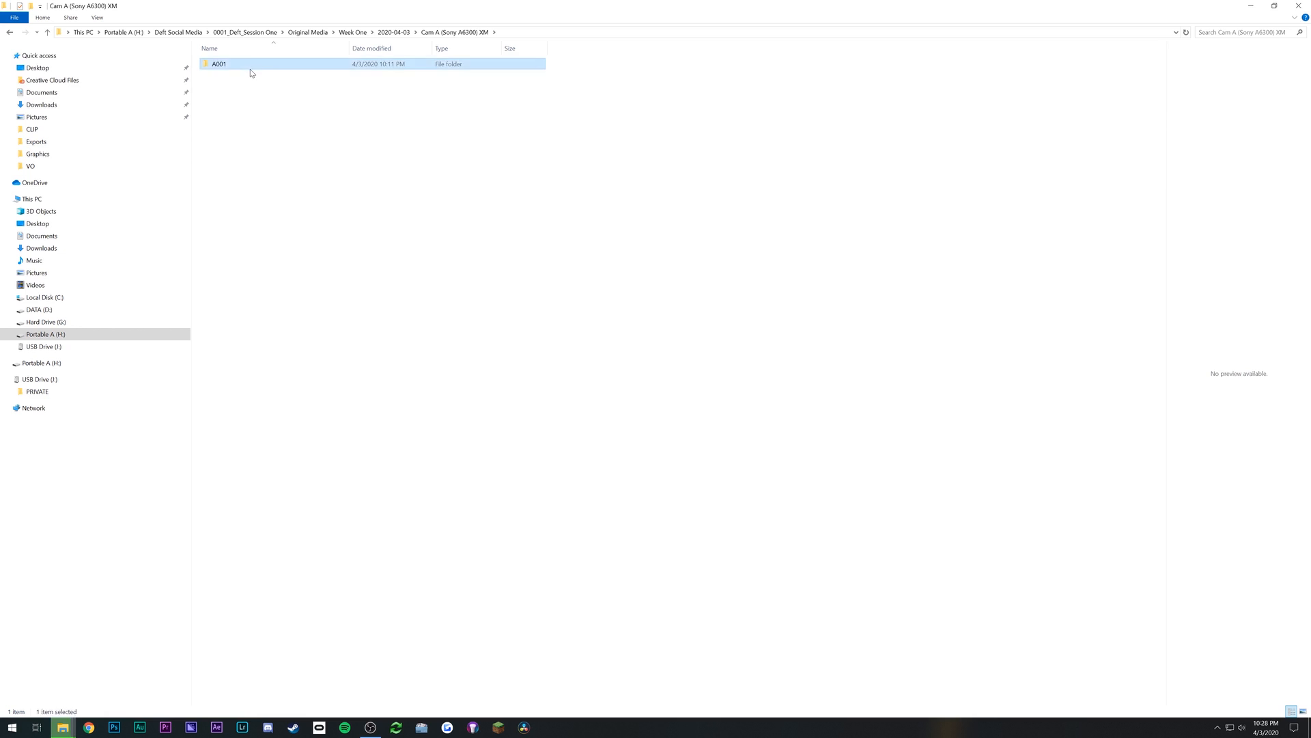
double_click(265, 64)
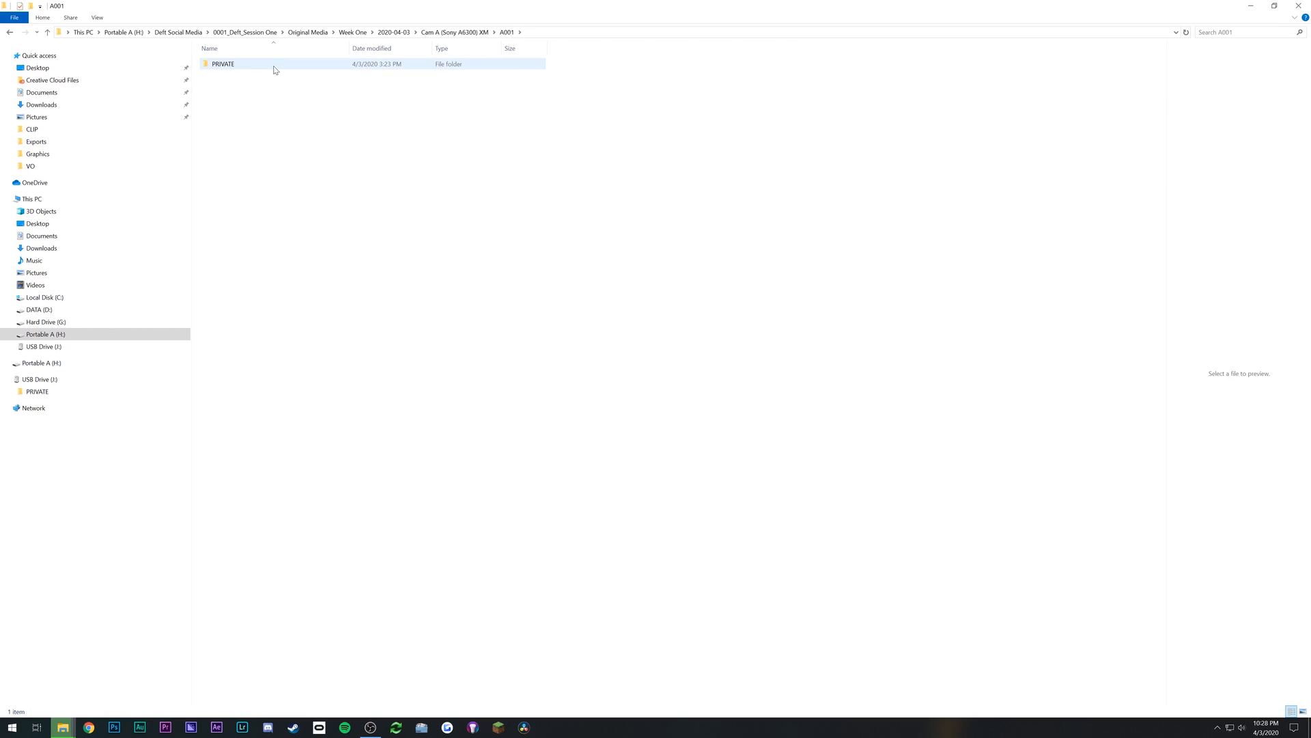
Review the week, date, camera and card folder levels of Original Media again and return to the session folder
key("alt+Left")
key("alt+Left")
key("alt+Left")
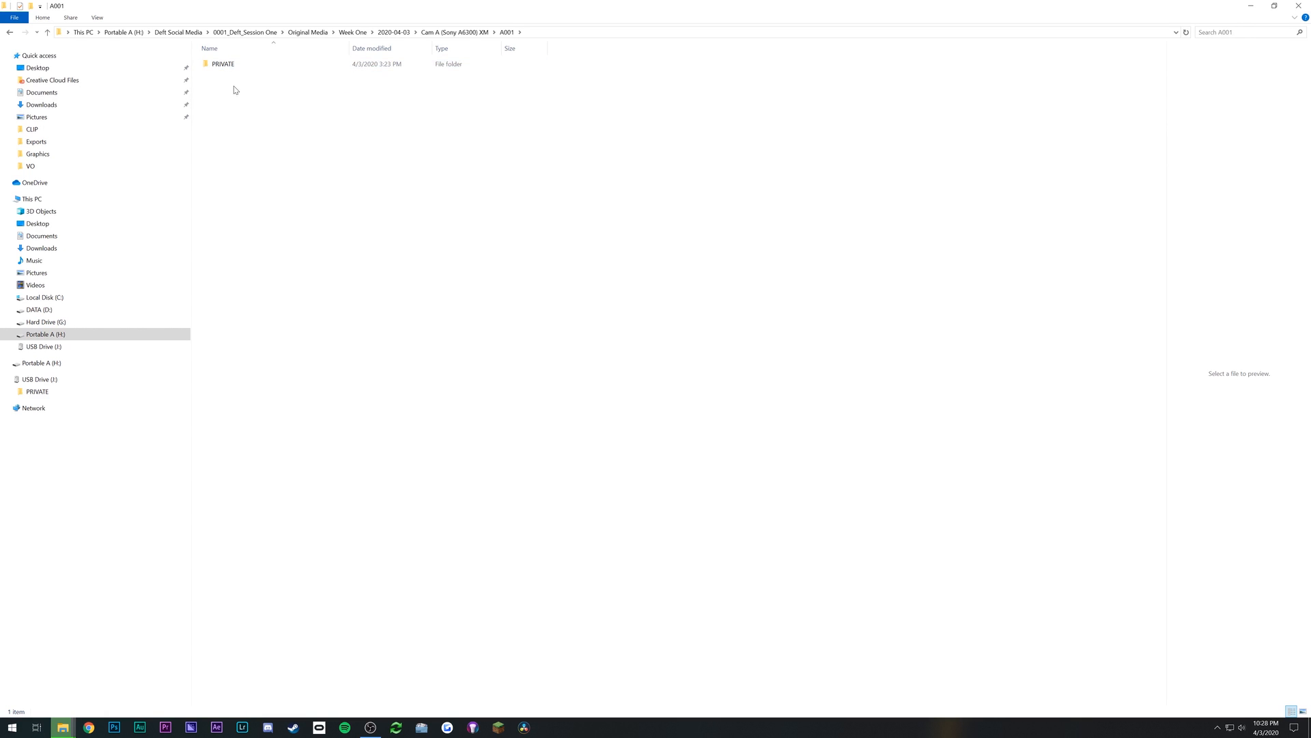
double_click(242, 65)
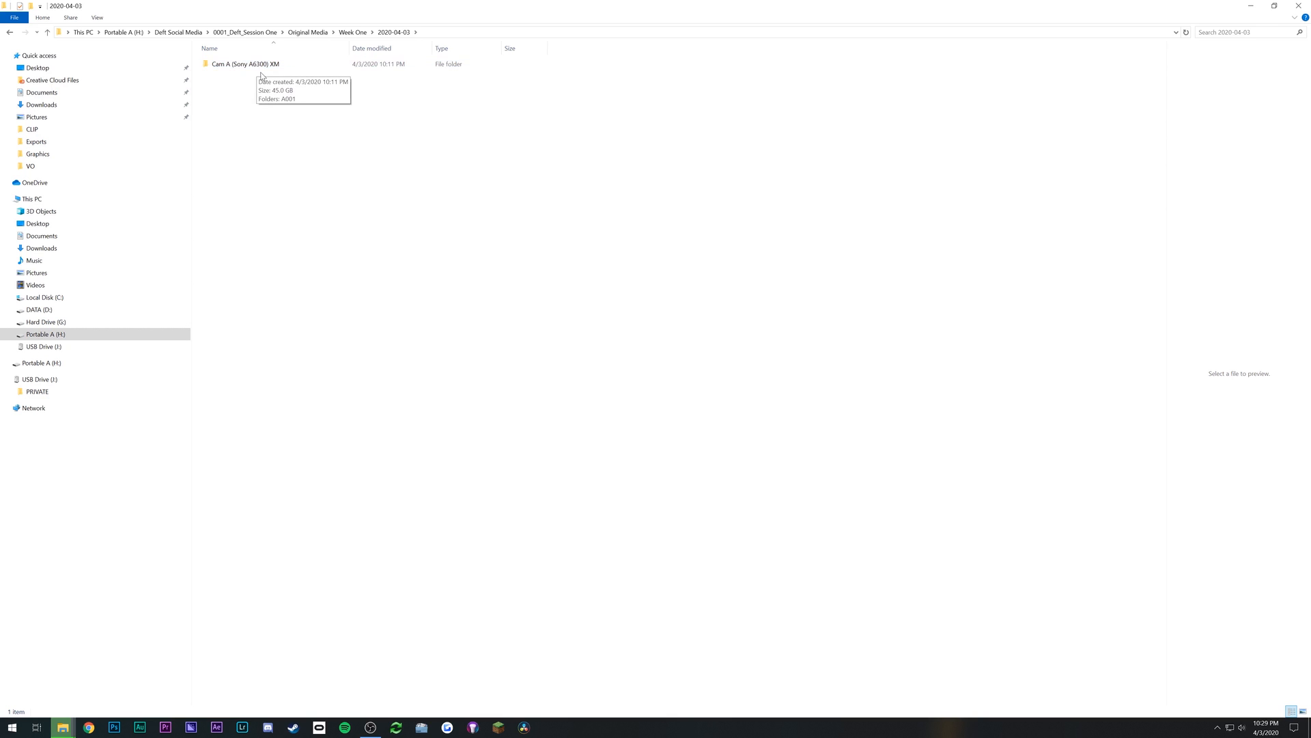
double_click(253, 65)
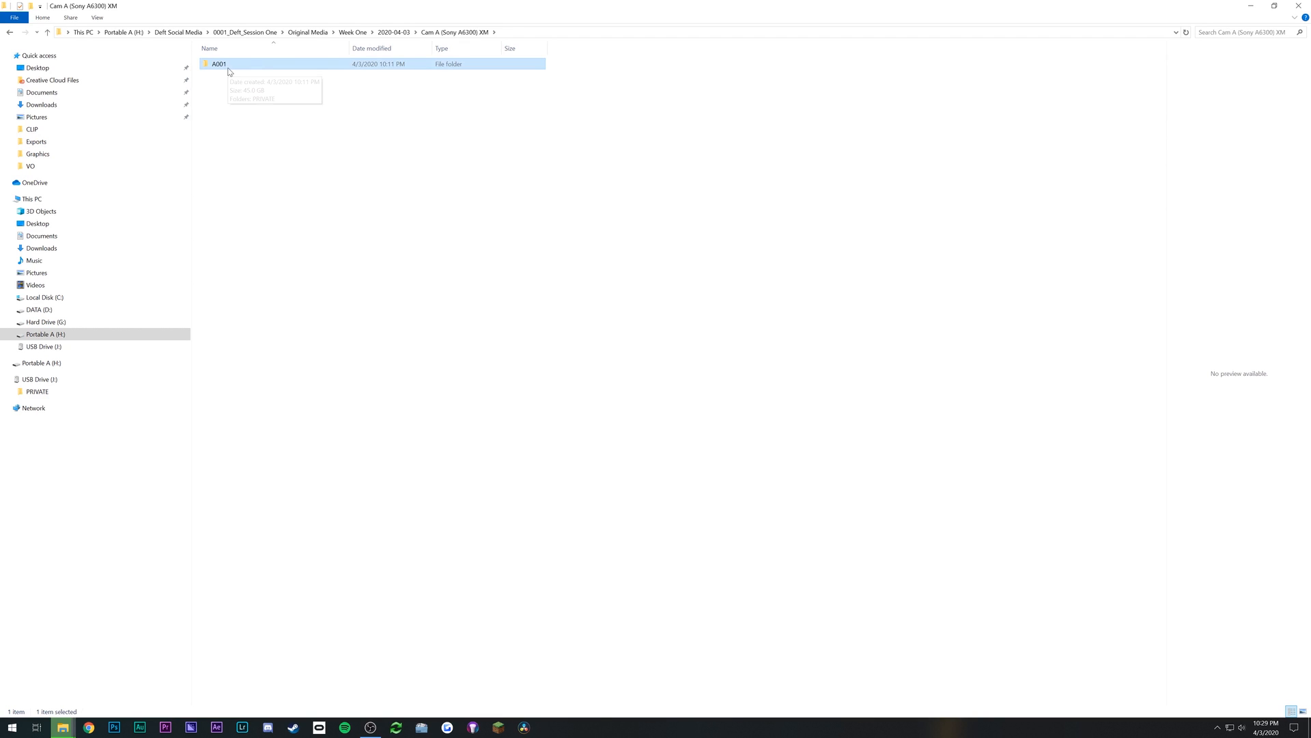
key("alt+Left")
key("alt+Left")
key("alt+Right")
key("alt+Right")
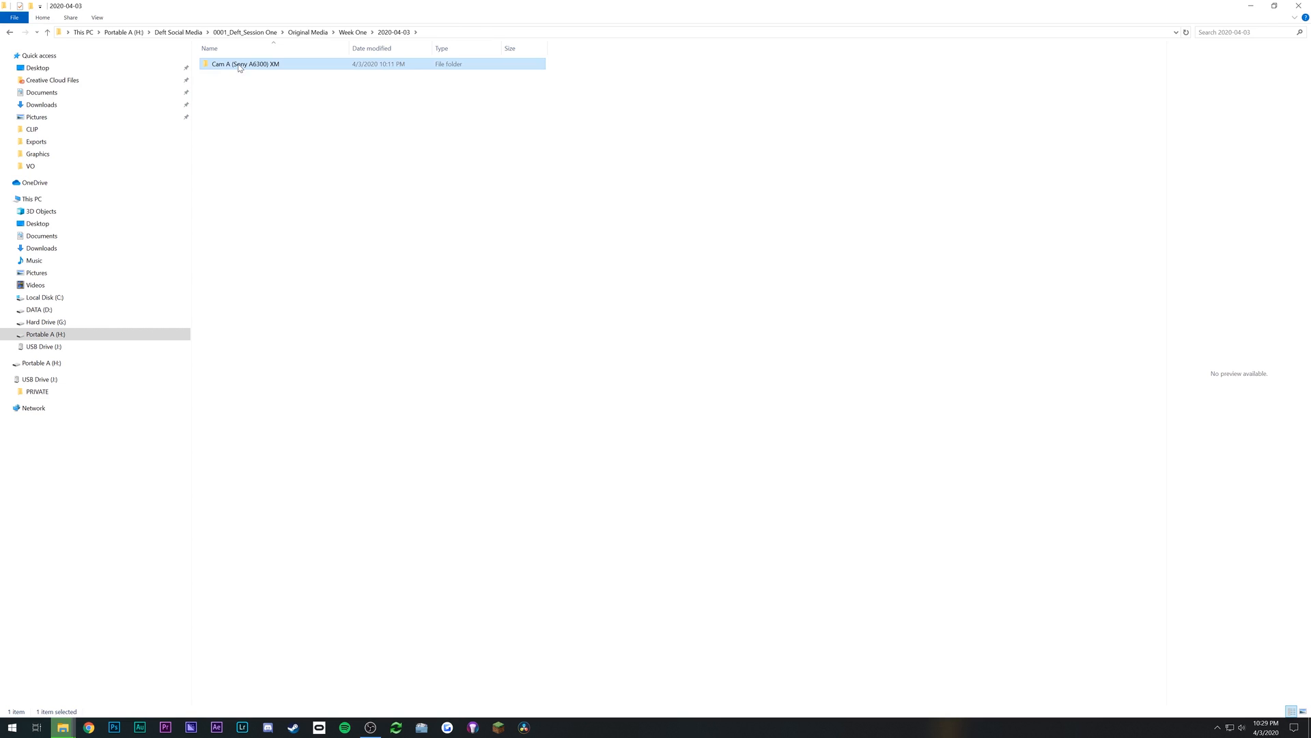
key("alt+Left")
key("alt+Left")
mouse_move(225, 70)
key("alt+Up")
key("alt+Up")
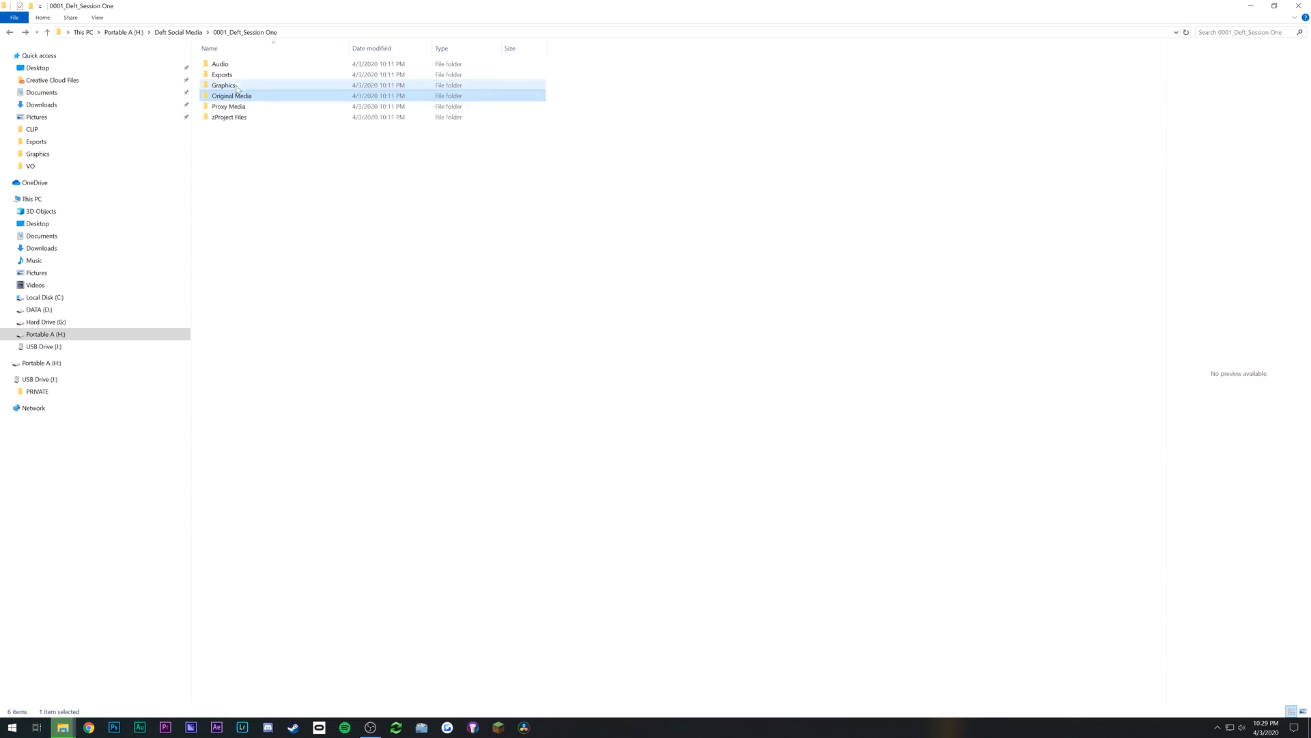
Inspect the Proxy Media folder structure down to the Cam A (Sony A6300) XM folder and return to the session folder
left_click(230, 107)
key("F2")
left_click(250, 106)
double_click(267, 106)
double_click(254, 67)
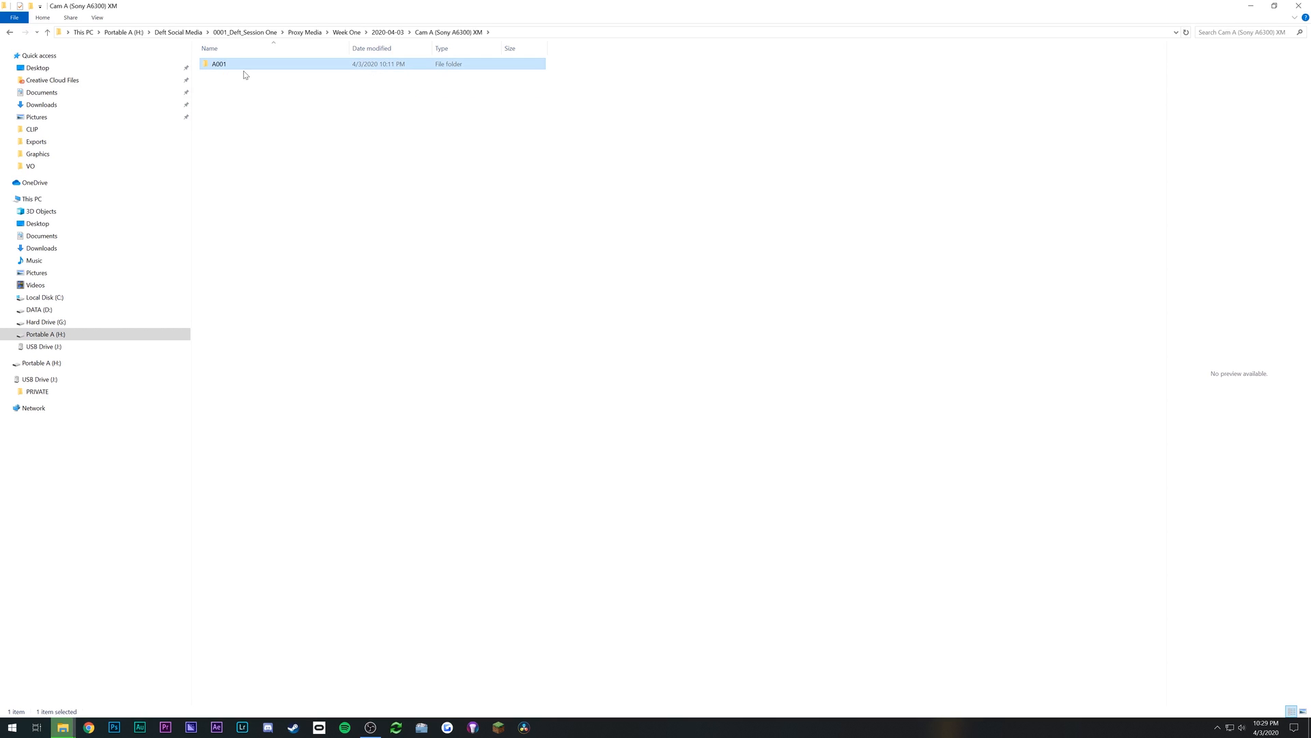
left_click(305, 32)
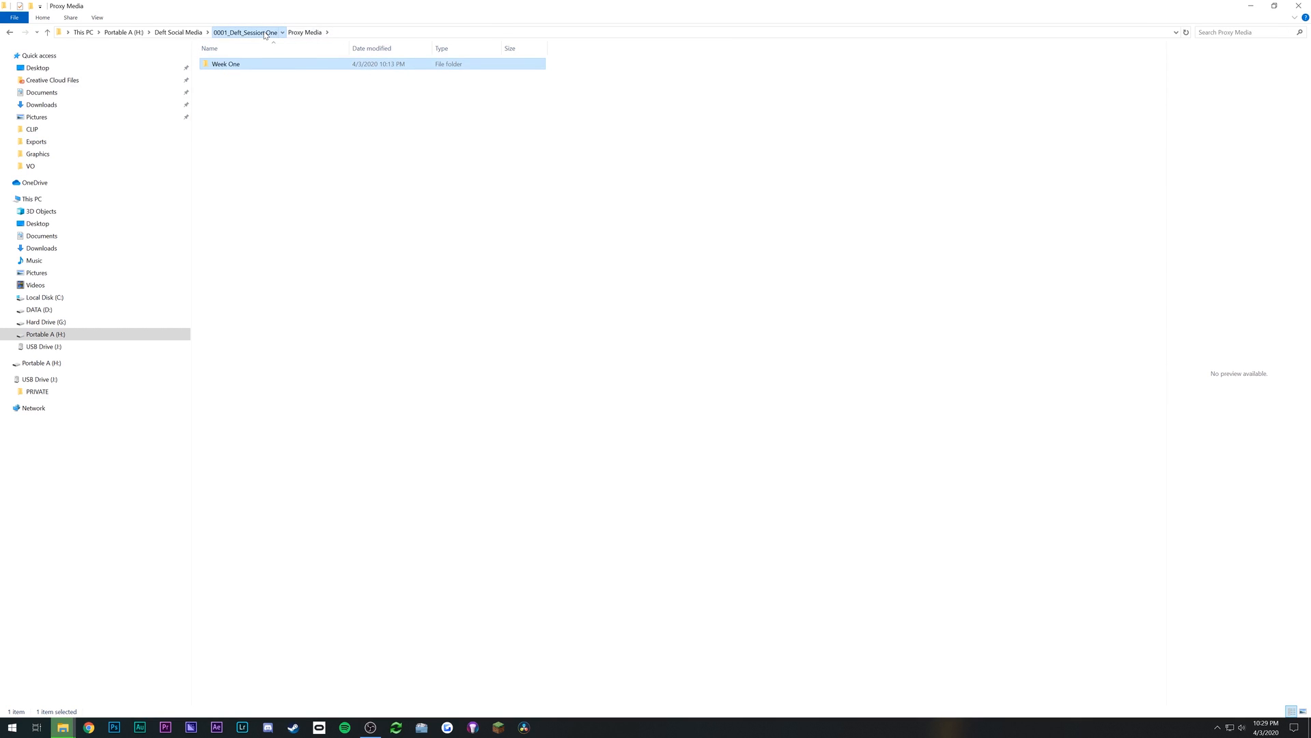
left_click(265, 33)
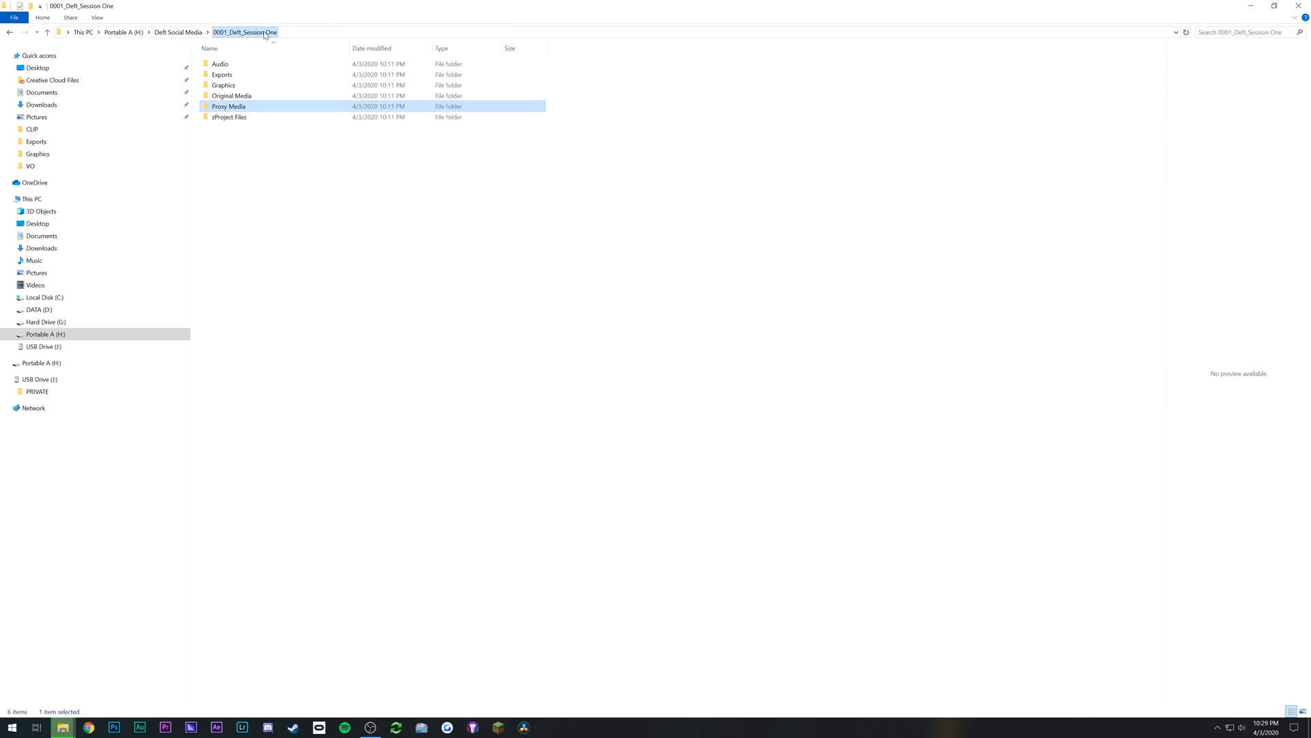
Rename the Premiere project file in zProject Files as 0001_Deft_Session One_(PDA_200402_XM)
double_click(266, 121)
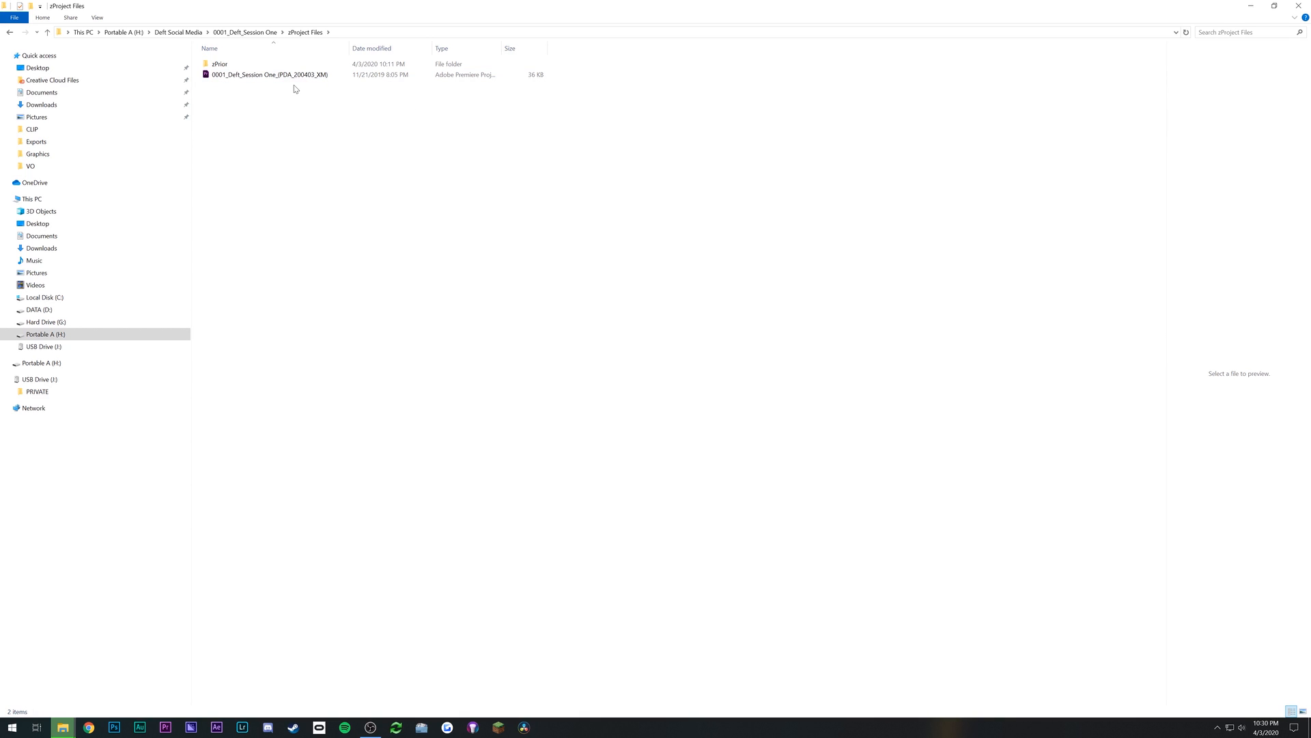
left_click(313, 76)
left_click(314, 76)
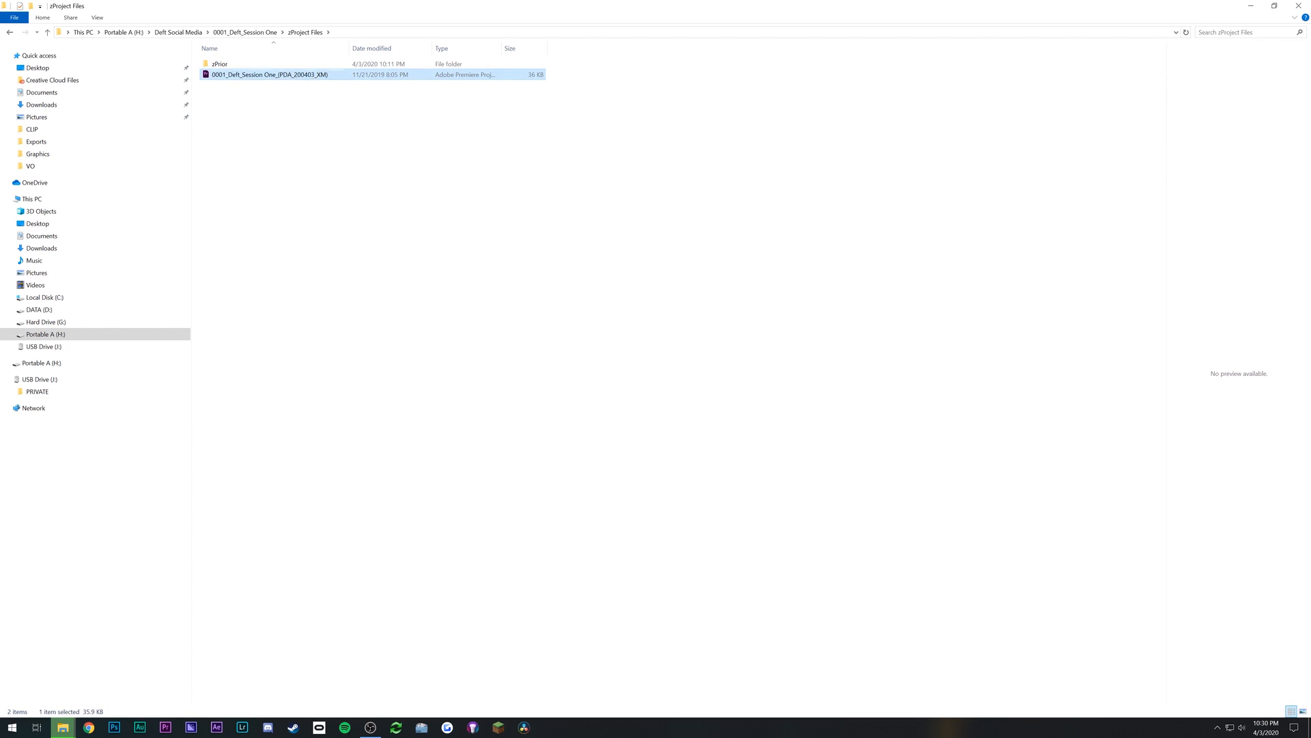
left_click(322, 88)
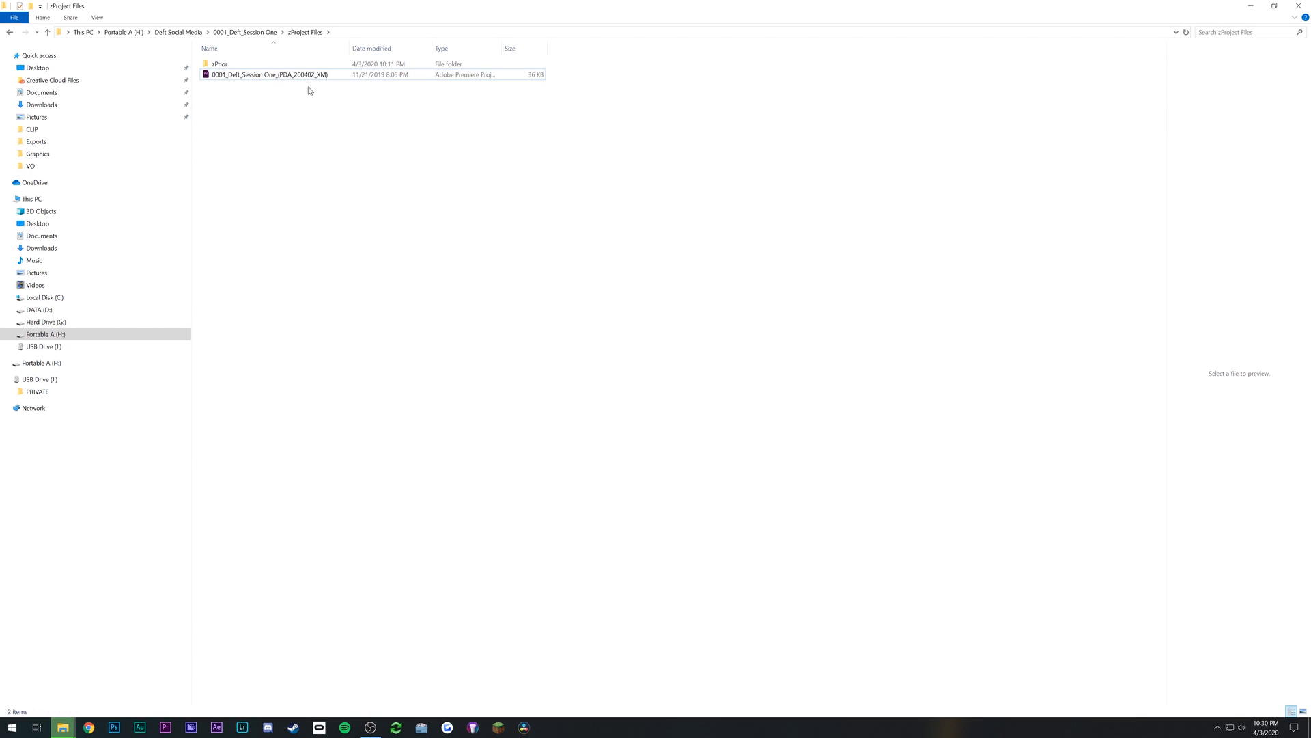
Duplicate the Premiere project file and rename the copy as 0001_Deft_Session One_(PDA_200403_XM)
right_click(289, 78)
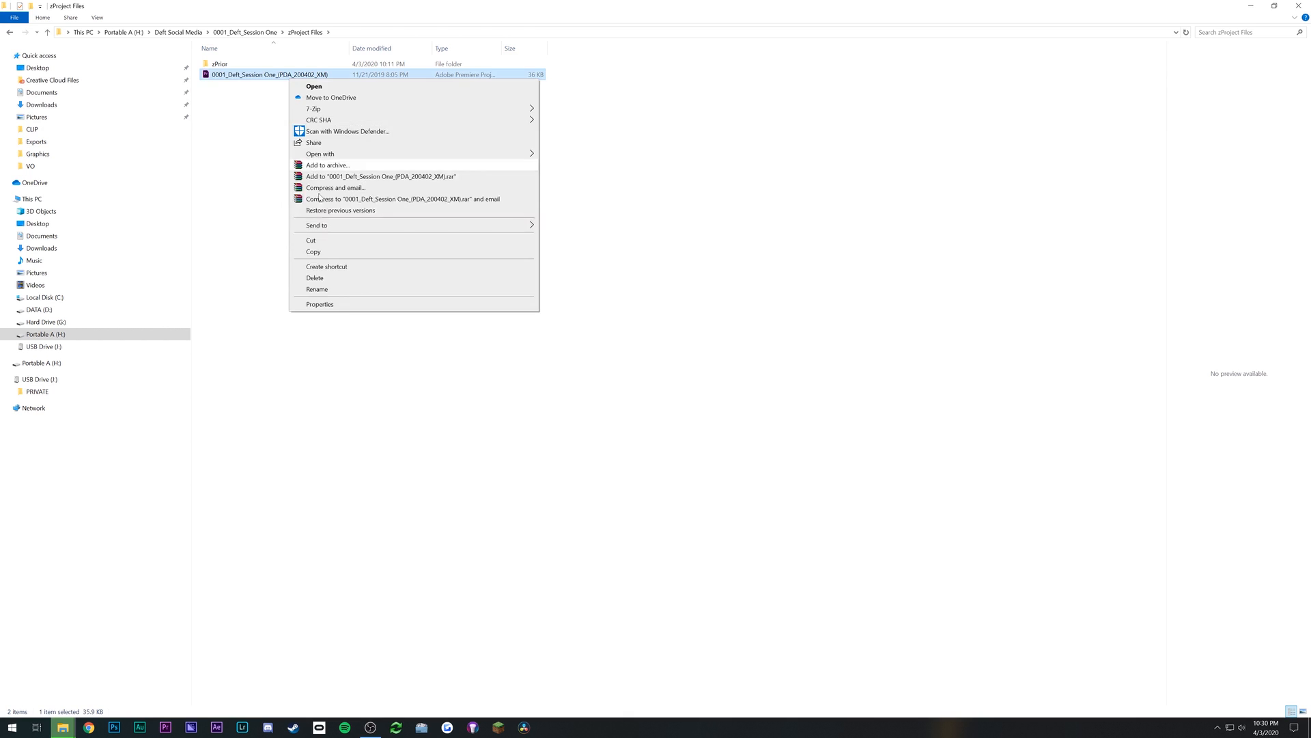
left_click(327, 253)
right_click(323, 190)
left_click(348, 264)
key("F2")
key("End")
key("ctrl+shift+Left")
key("ctrl+shift+Left")
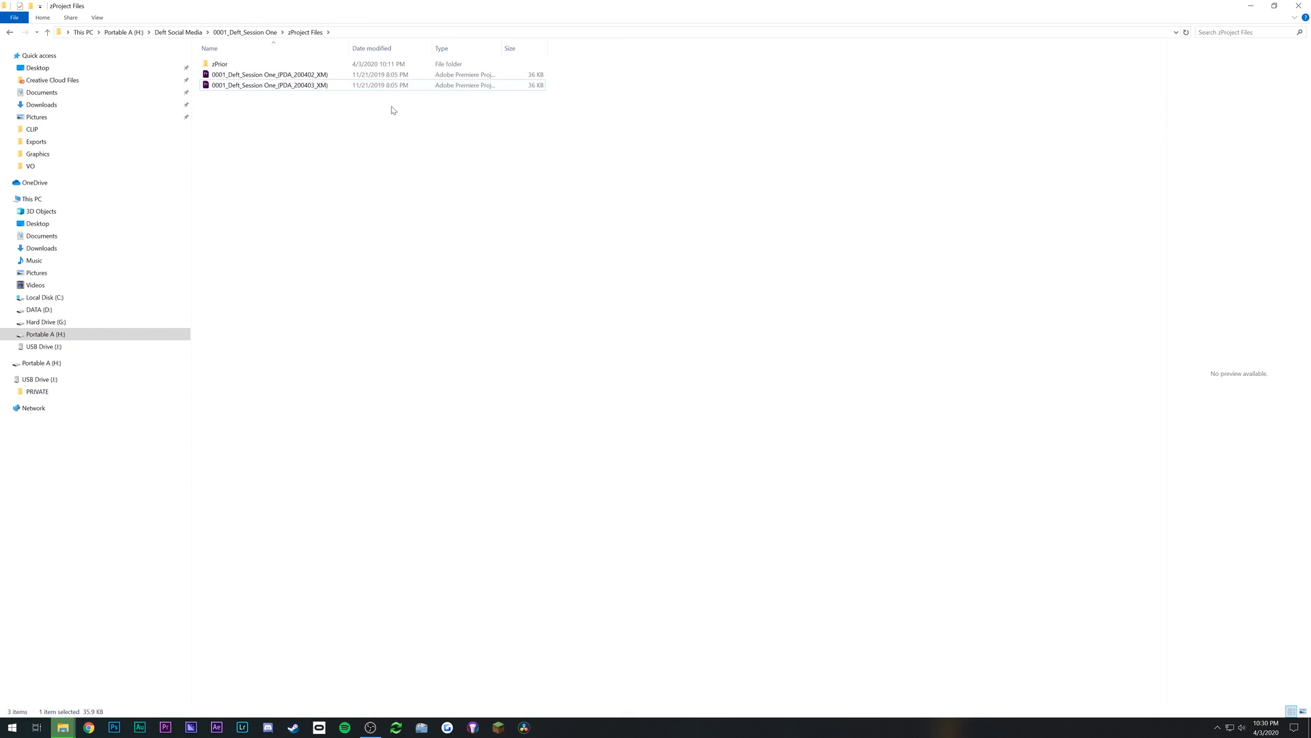
left_click(403, 114)
Move the 200402 project file into zPrior, undo the move and the copy's renaming, and check the zPrior folder
left_click_drag(290, 77, 286, 67)
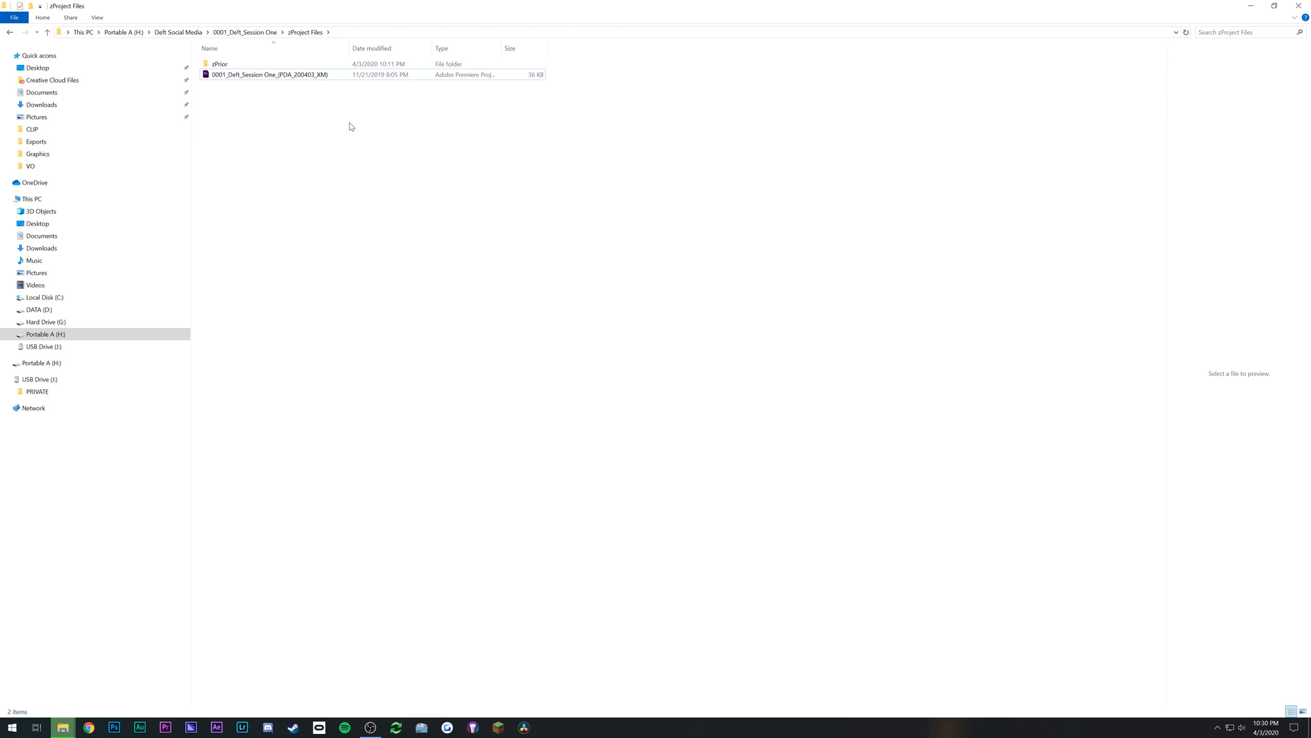
key("ctrl+z")
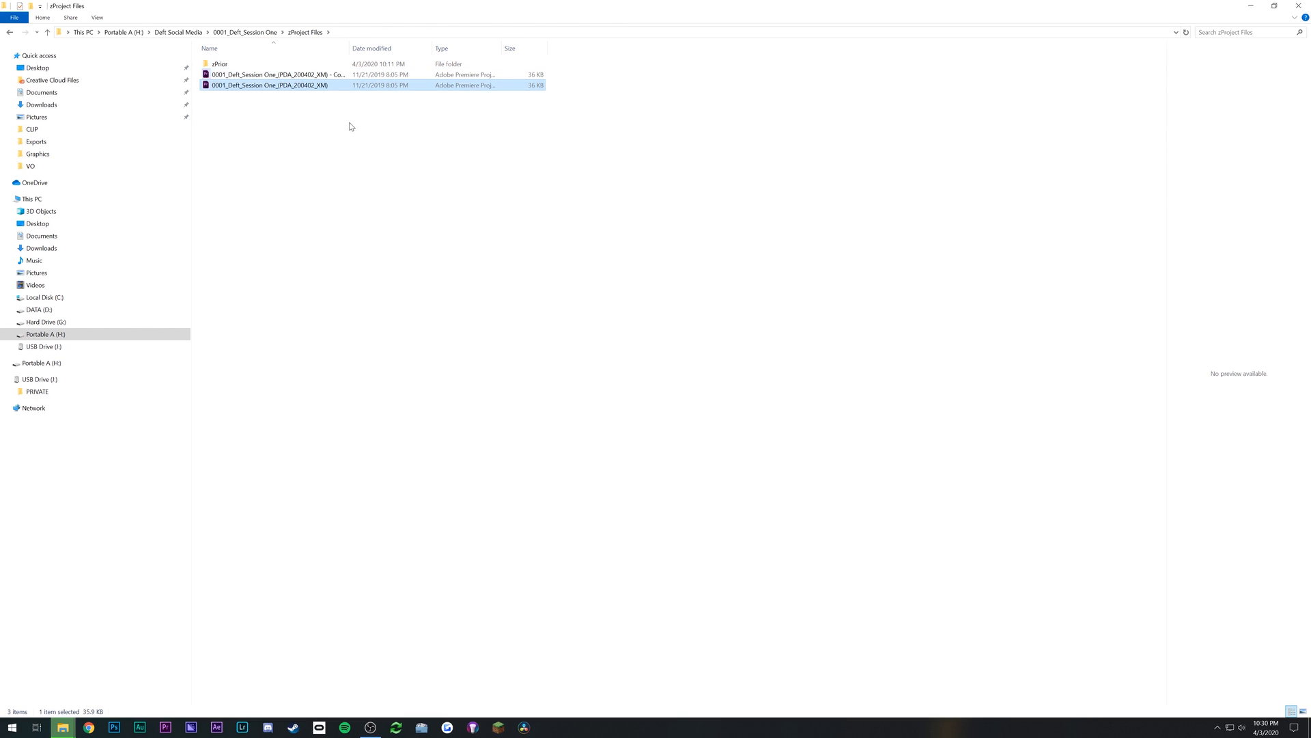
double_click(227, 65)
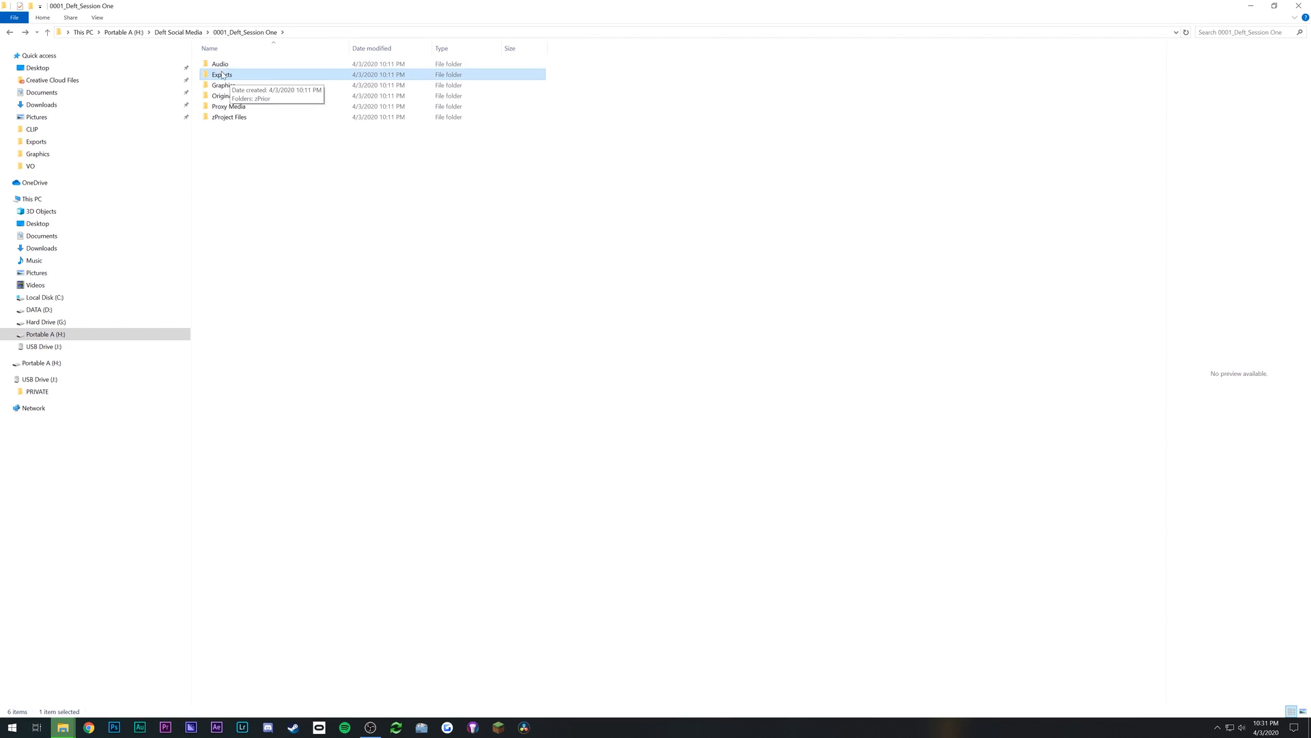
Select the Audio, Graphics, Original Media and Proxy Media folders together in the session folder, and clear the selection
left_click(223, 65)
left_click(219, 86, "ctrl")
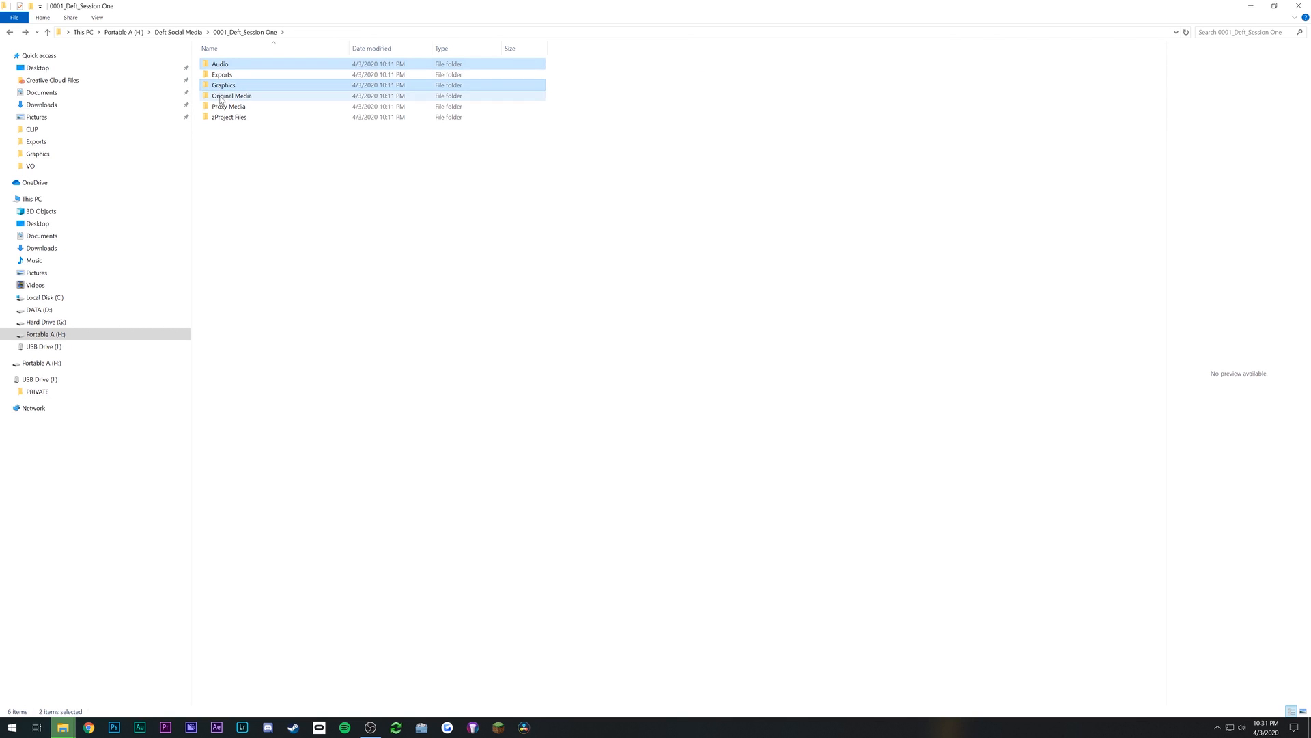
left_click(222, 97, "ctrl")
left_click(225, 108, "ctrl")
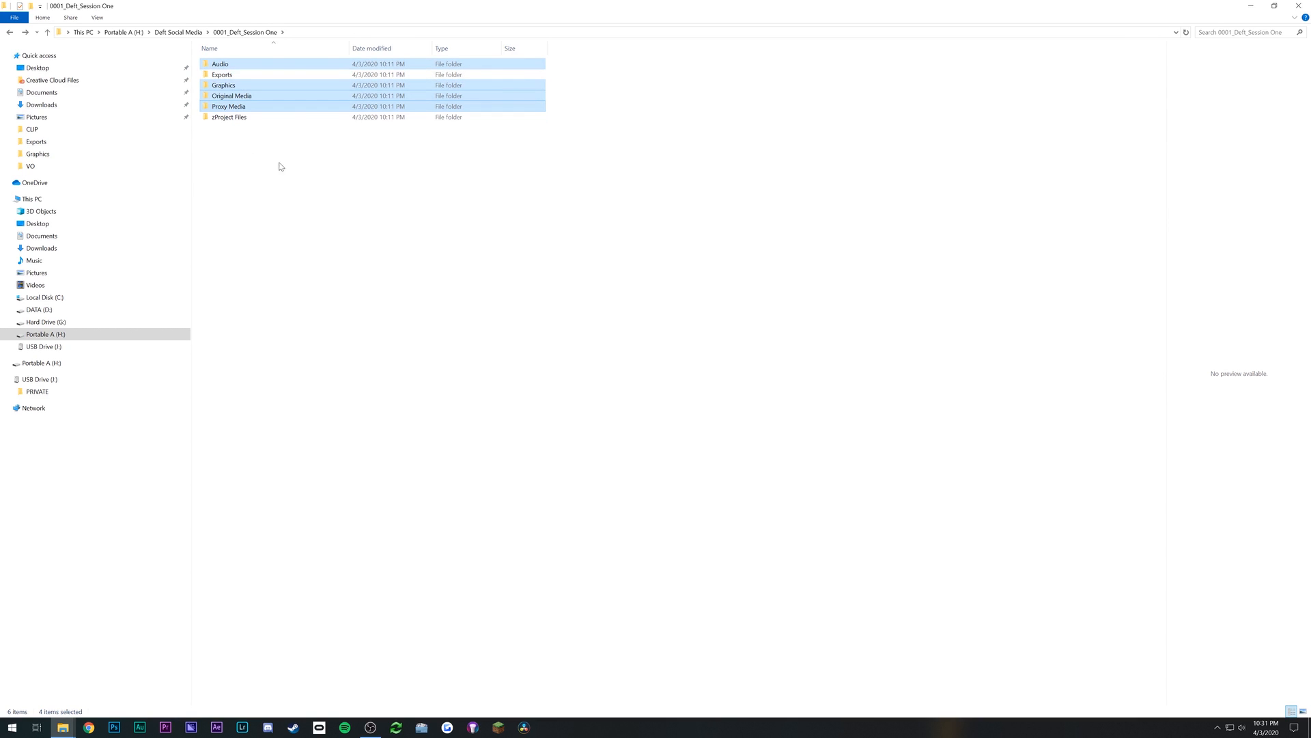
left_click(284, 175)
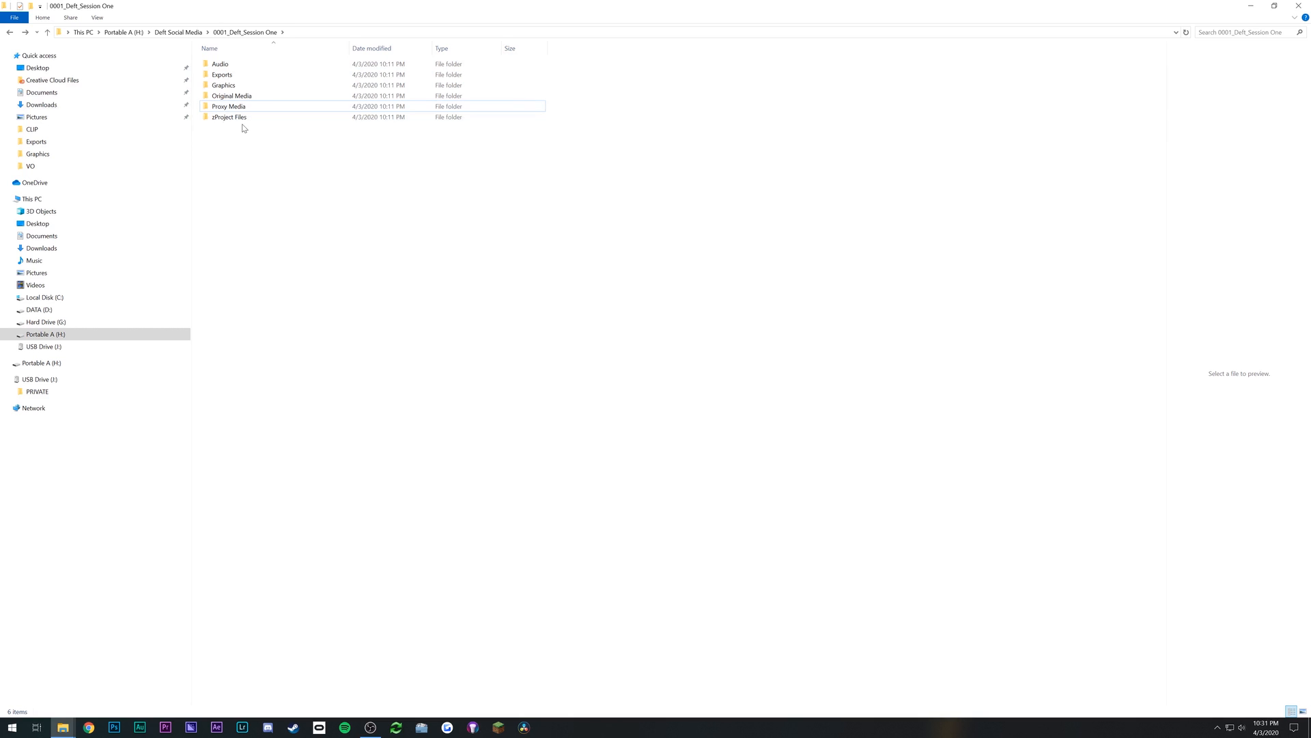
Open the 0001_Deft_Session One_(PDA_200402_XM) project from zProject Files in Adobe Premiere Pro
double_click(244, 121)
double_click(263, 75)
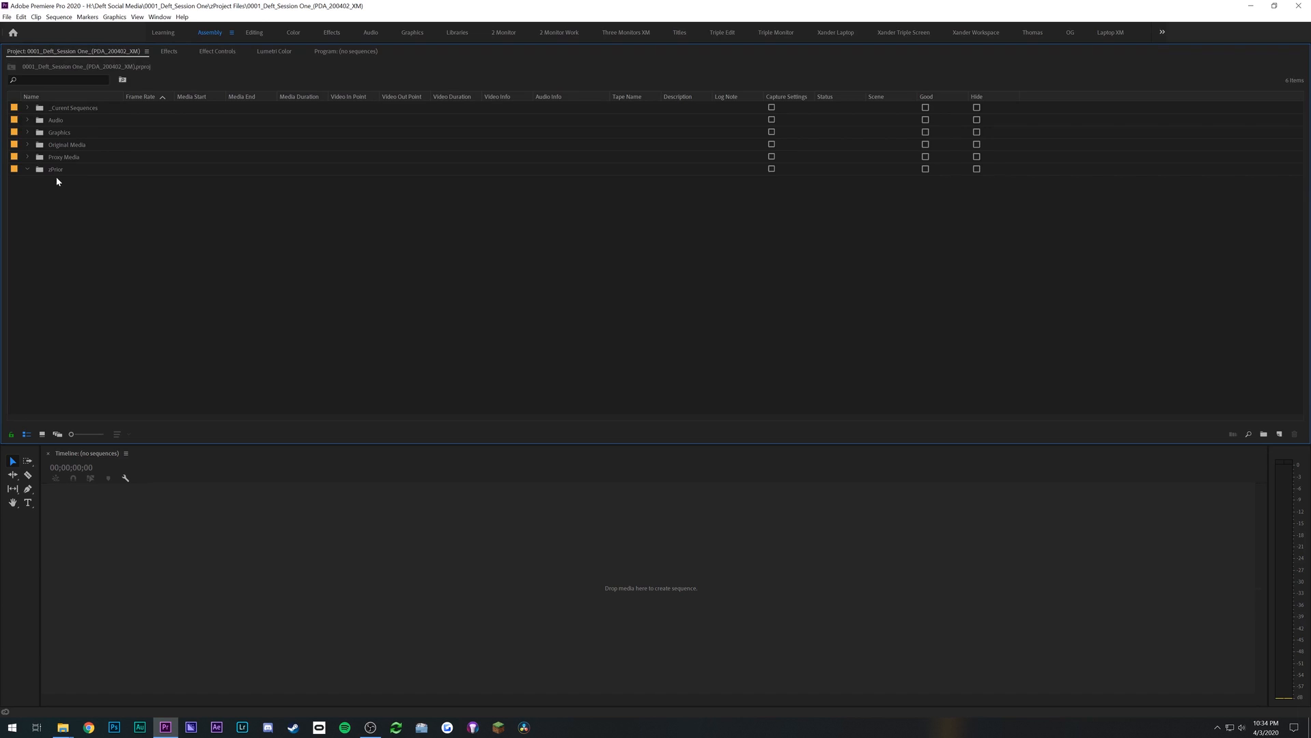
Point out the Proxy Media, Original Media, Graphics, Audio and zPrior bins one after another in the project
left_click(56, 156)
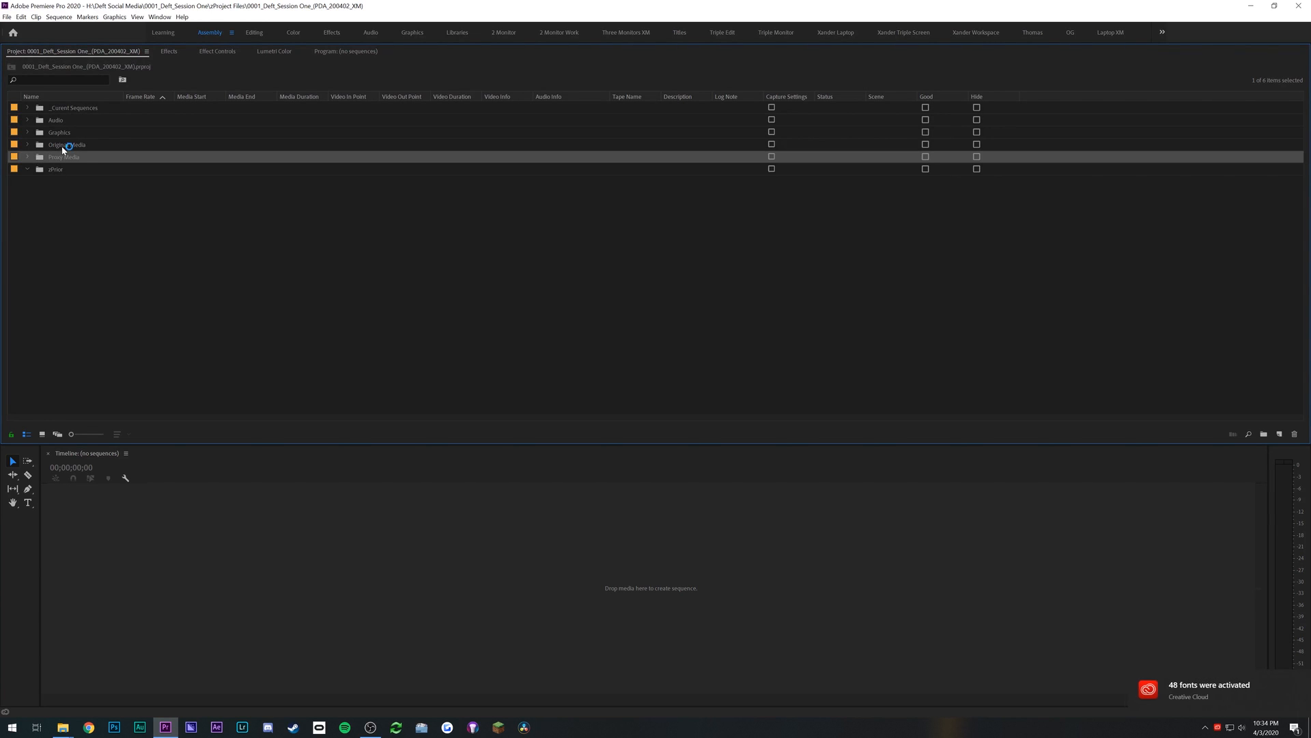
left_click(63, 143)
left_click(62, 134)
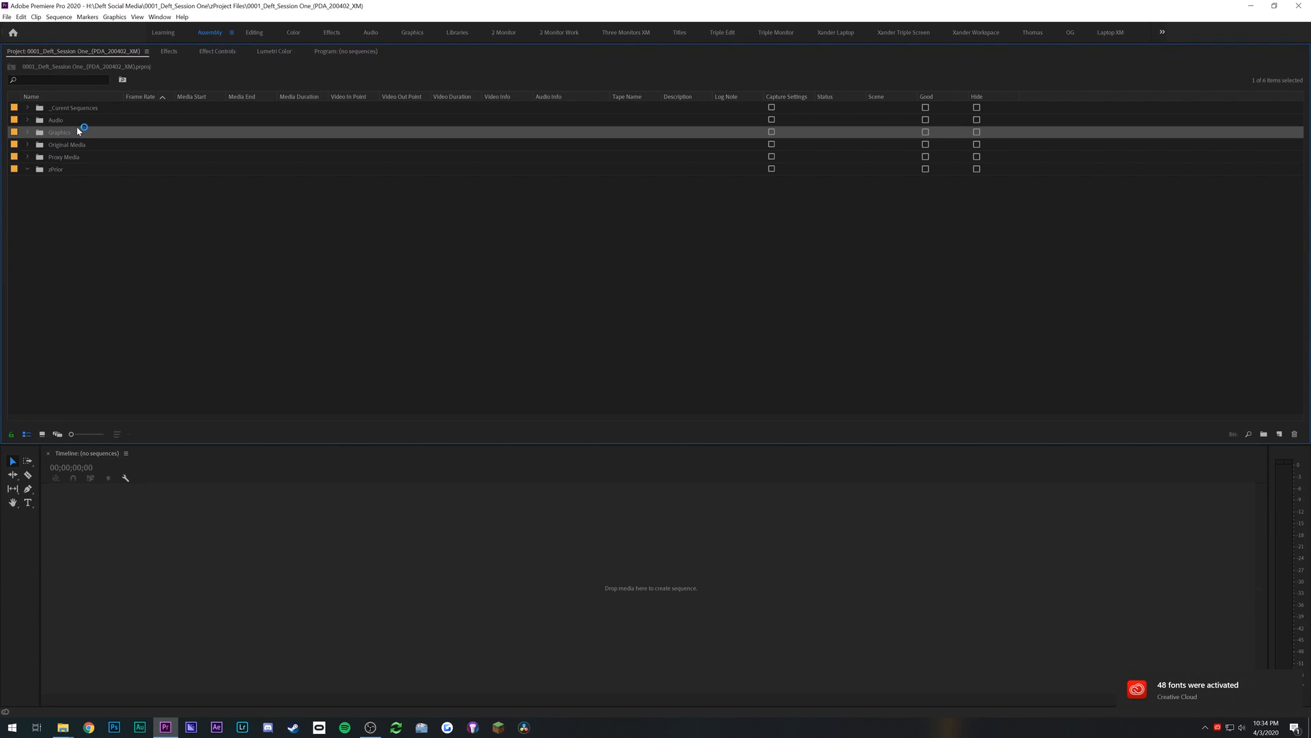
left_click(82, 123)
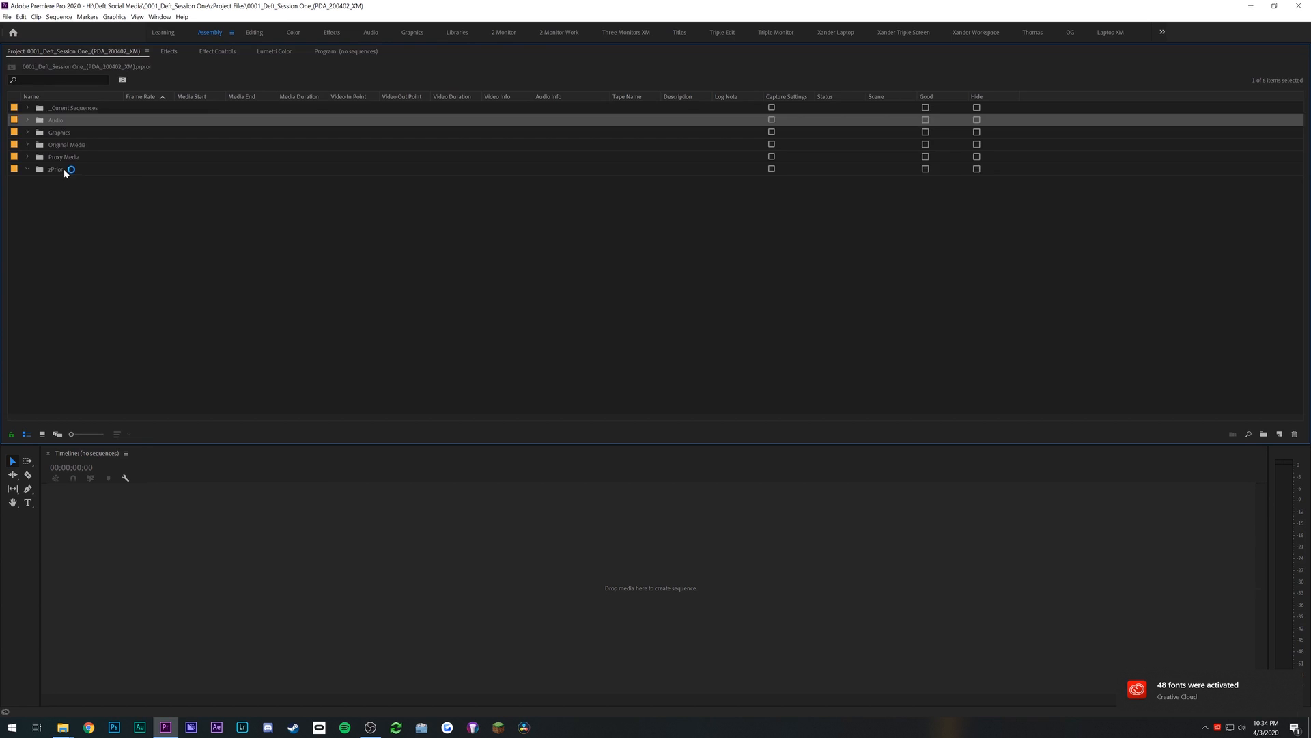
left_click(42, 172)
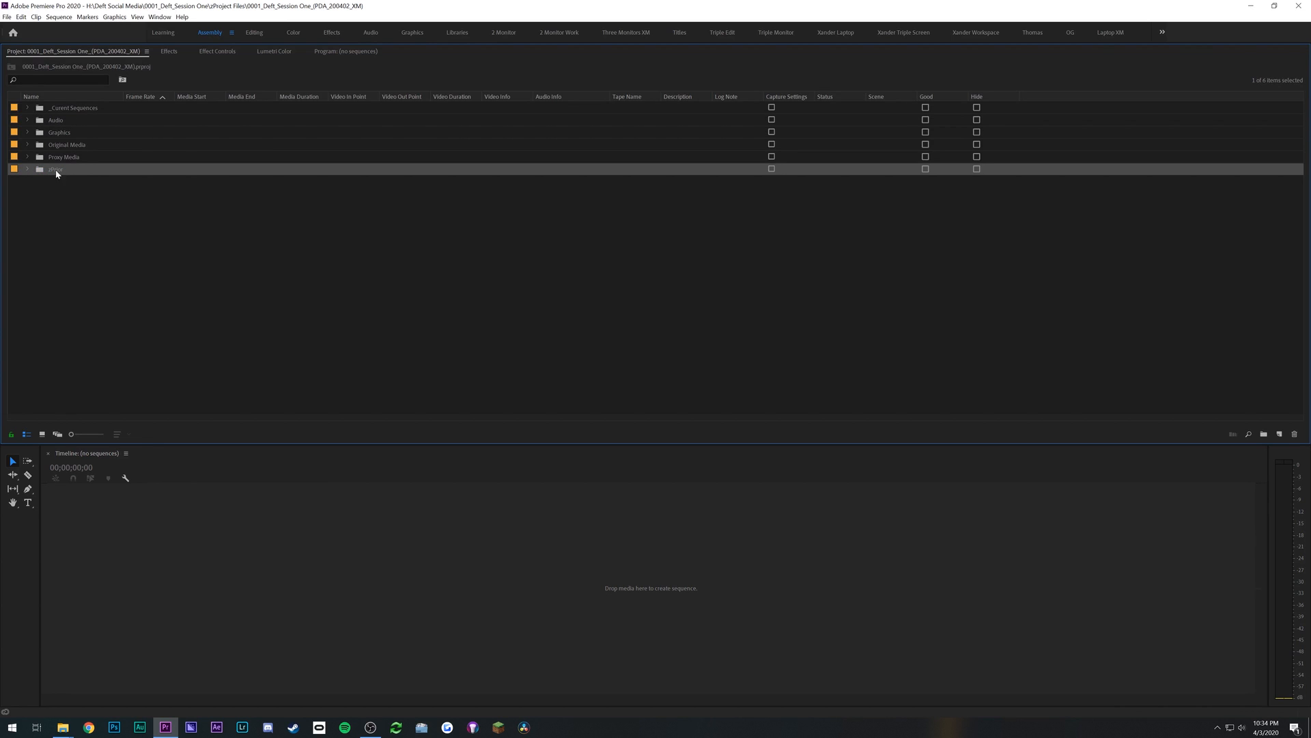
Expand the _Current Sequences bin, review its _Cuts, Pulls and Stringouts sub-bins, and collapse it again
left_click(28, 108)
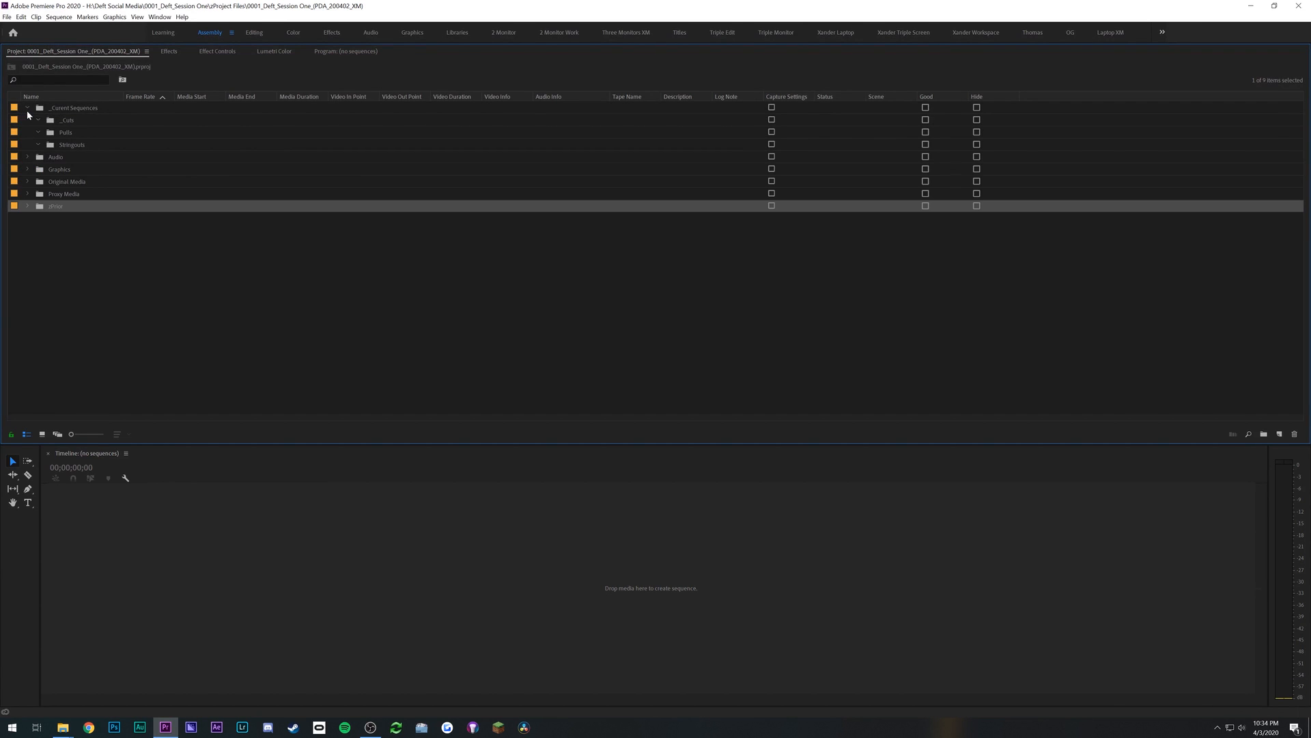
left_click(44, 148)
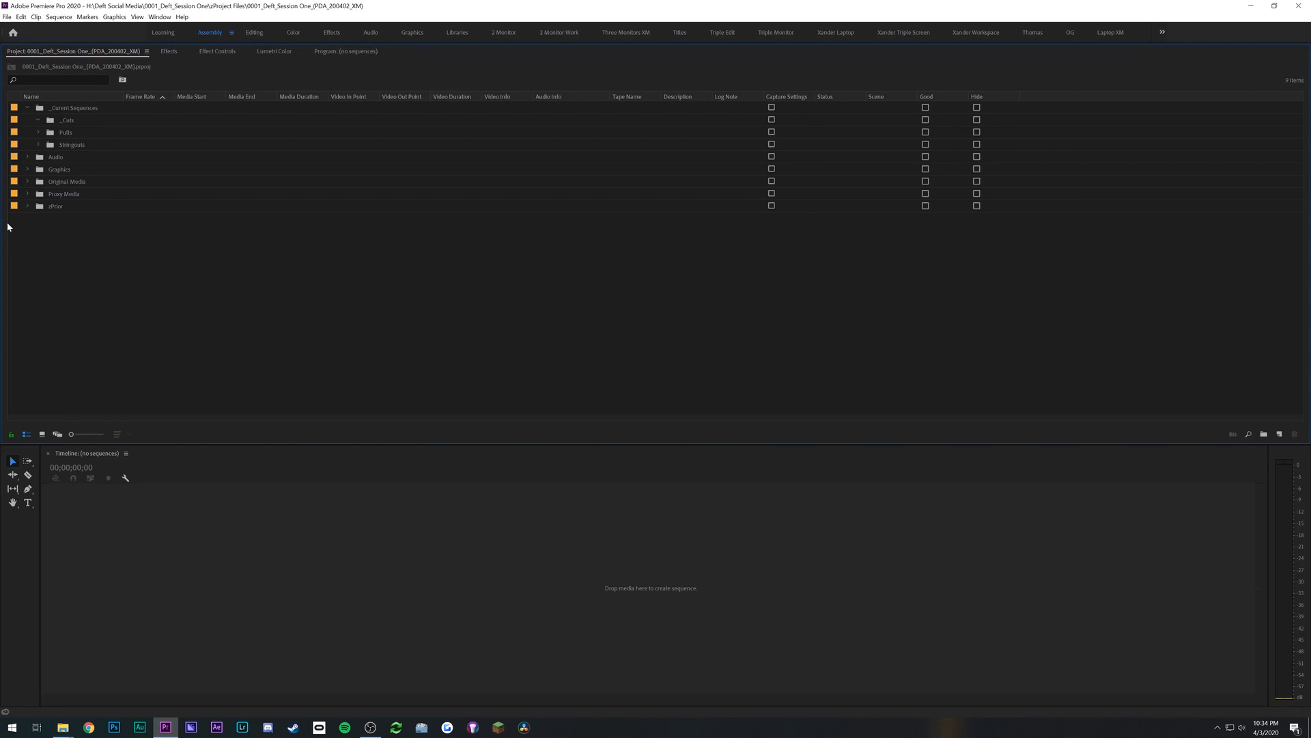
left_click(68, 135)
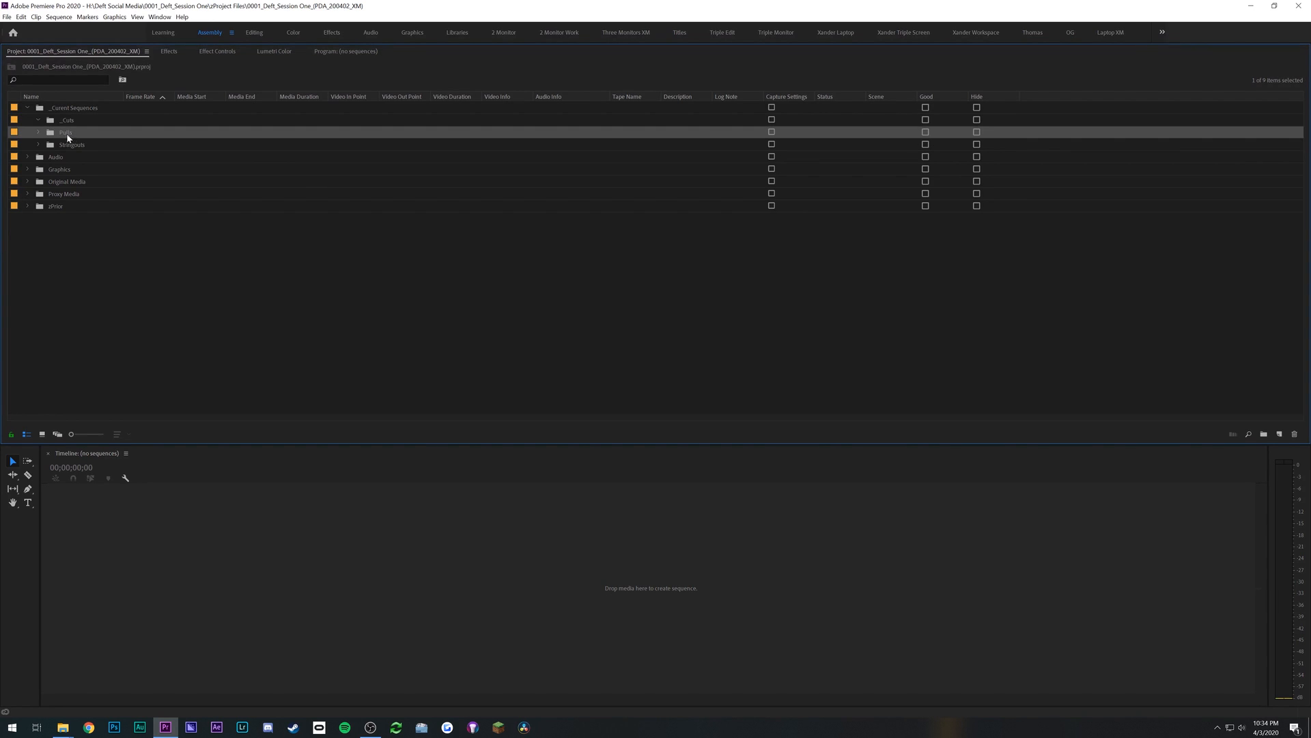
left_click(40, 119)
left_click(30, 122)
left_click(28, 108)
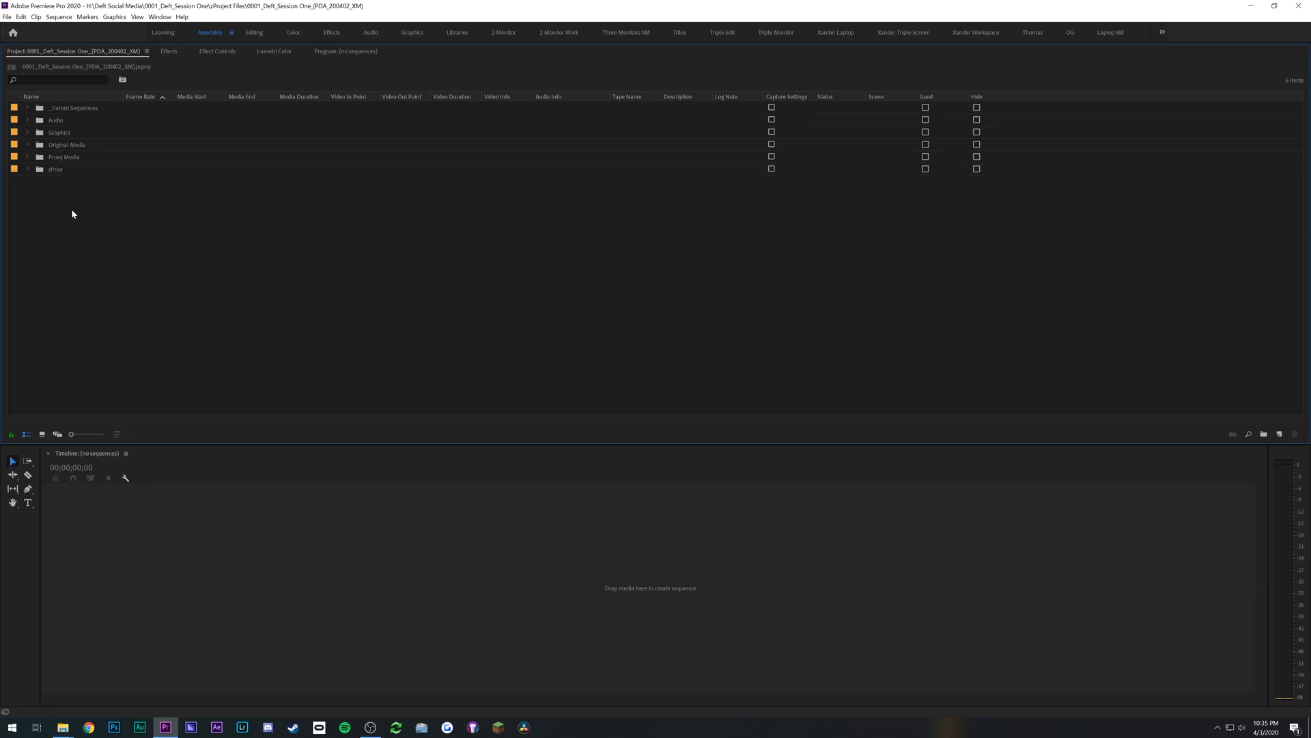
Review the sub-bins of the Audio bin and the contents of the Original Media bin, collapsing each again
left_click(27, 120)
left_click(64, 135)
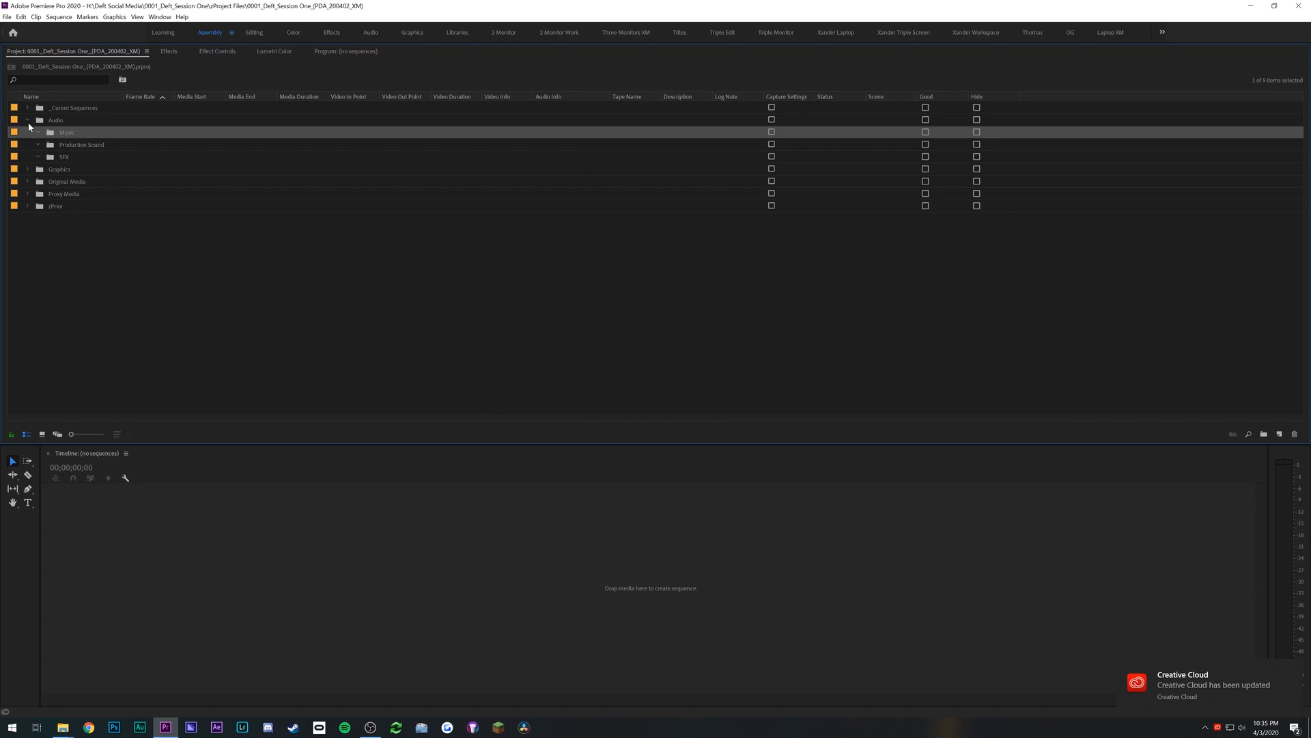
left_click(27, 121)
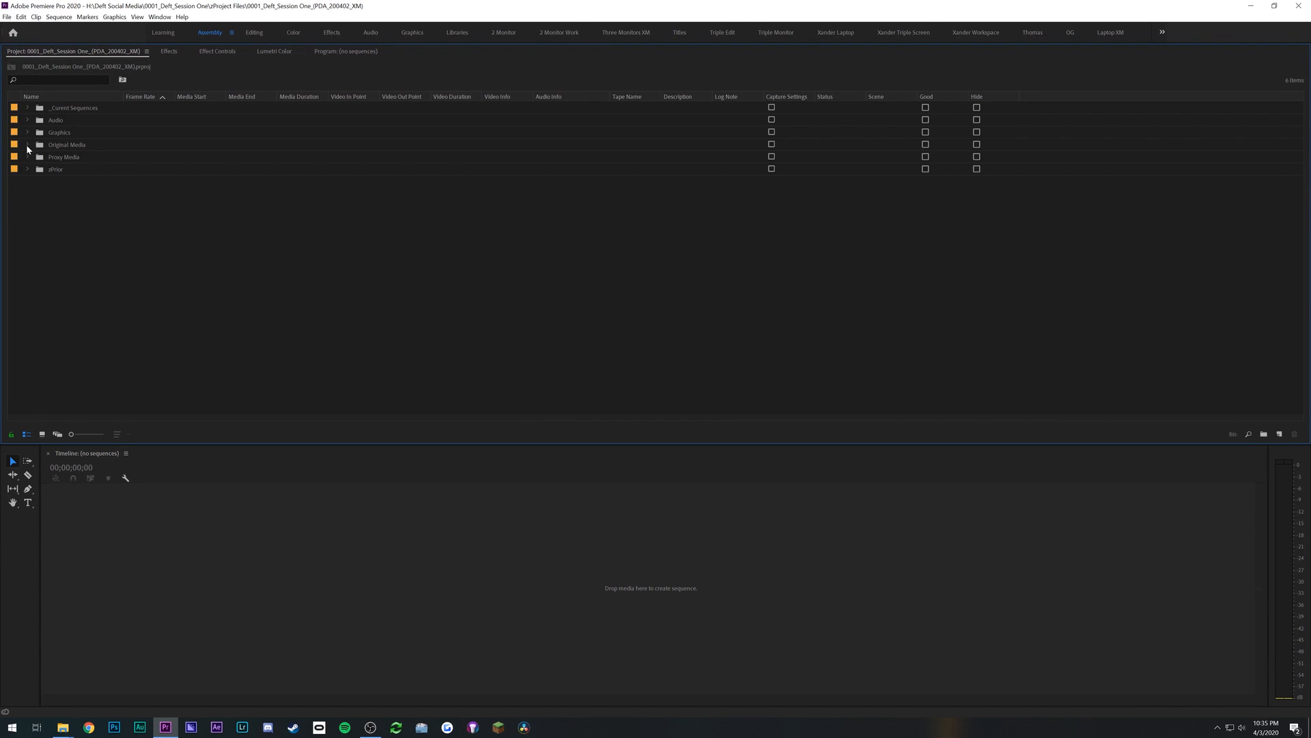
left_click(27, 145)
left_click(27, 145)
Select the zPrior bin, sweep a selection across the top-level bins, and clear the selection
left_click(30, 170)
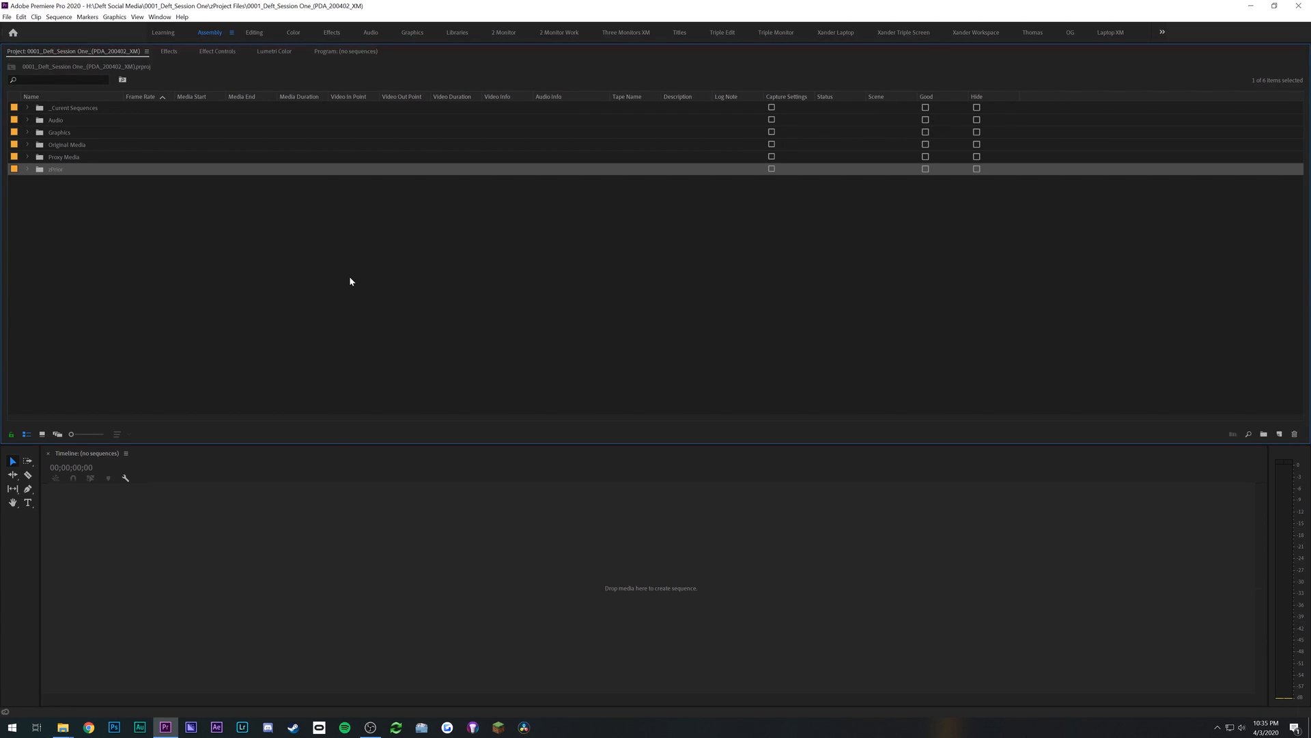
left_click_drag(155, 246, 147, 104)
left_click_drag(597, 252, 703, 186)
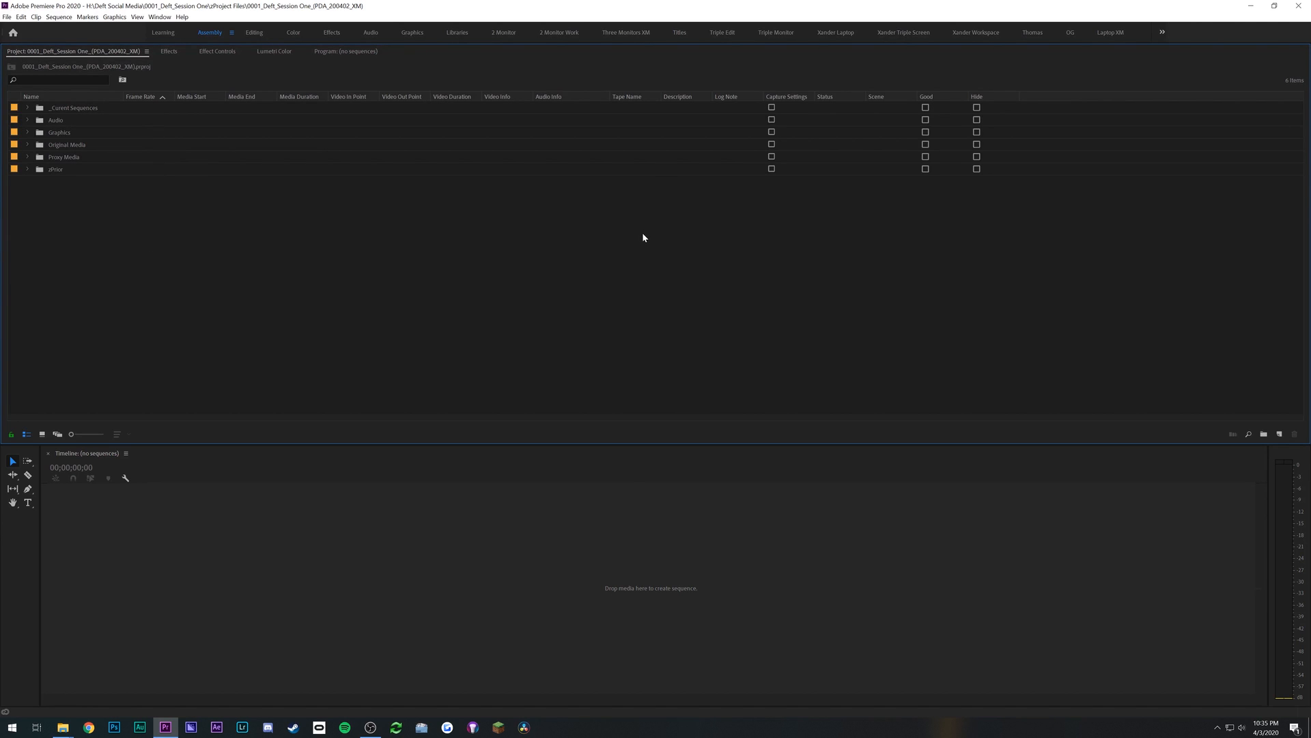